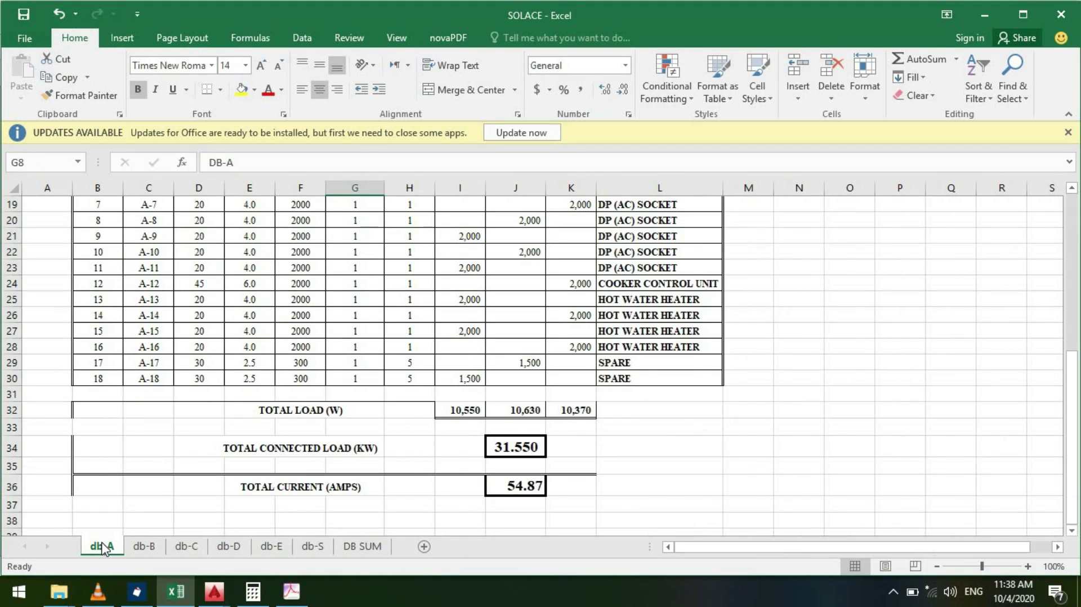
Step: Examine the DB-A load schedule and the single line diagram on page 3 of SOLACE ELECT.pdf in Acrobat
scroll(99, 471, "up", 4)
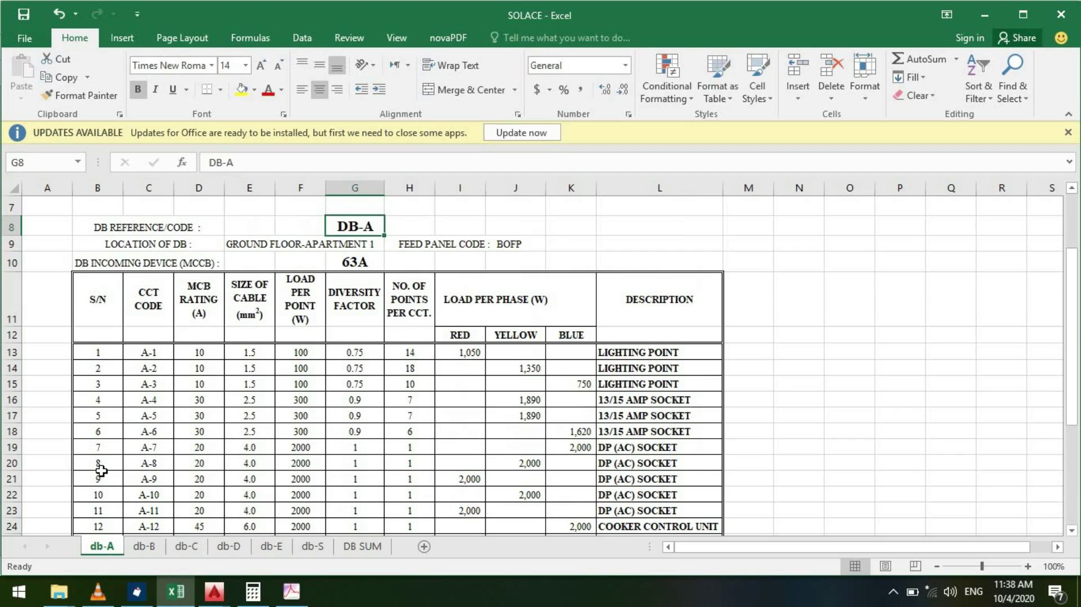
scroll(101, 471, "up", 1)
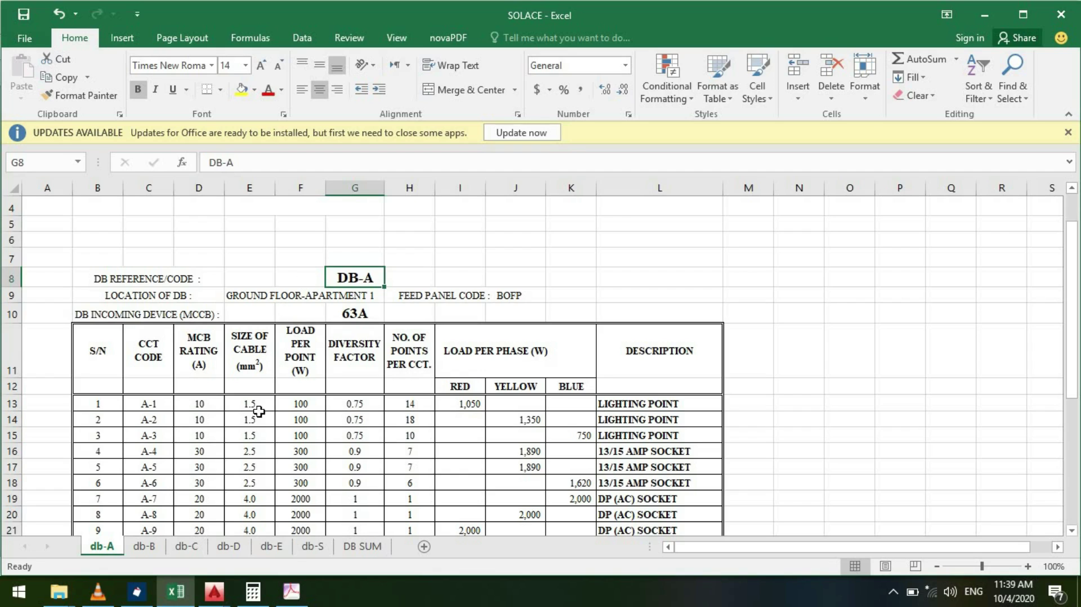
left_click(291, 594)
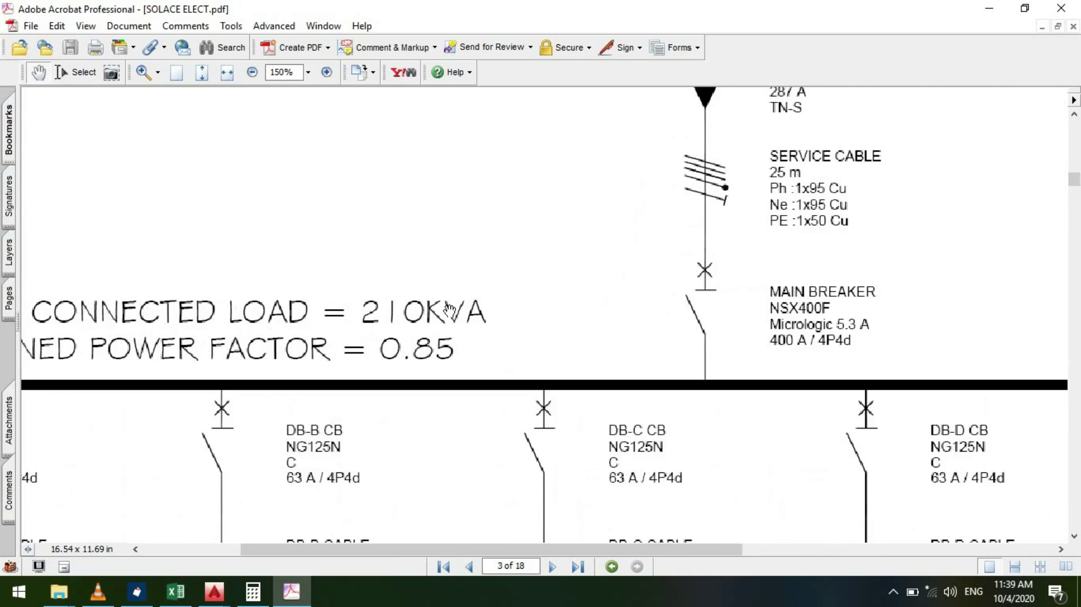
scroll(436, 297, "down", 1)
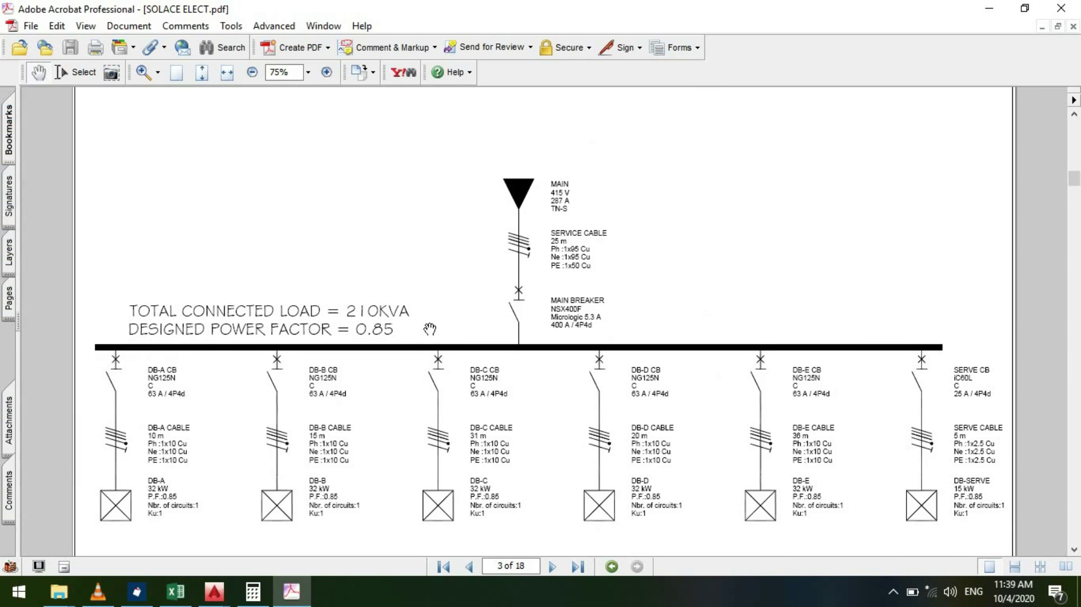
scroll(406, 326, "down", 1)
scroll(406, 325, "down", 1)
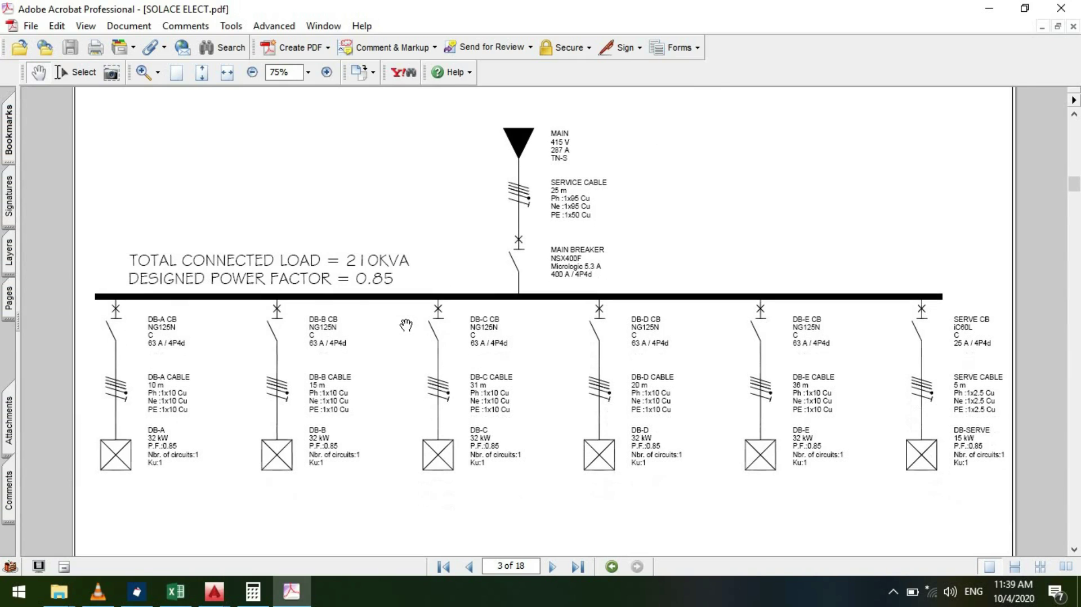
left_click(291, 592)
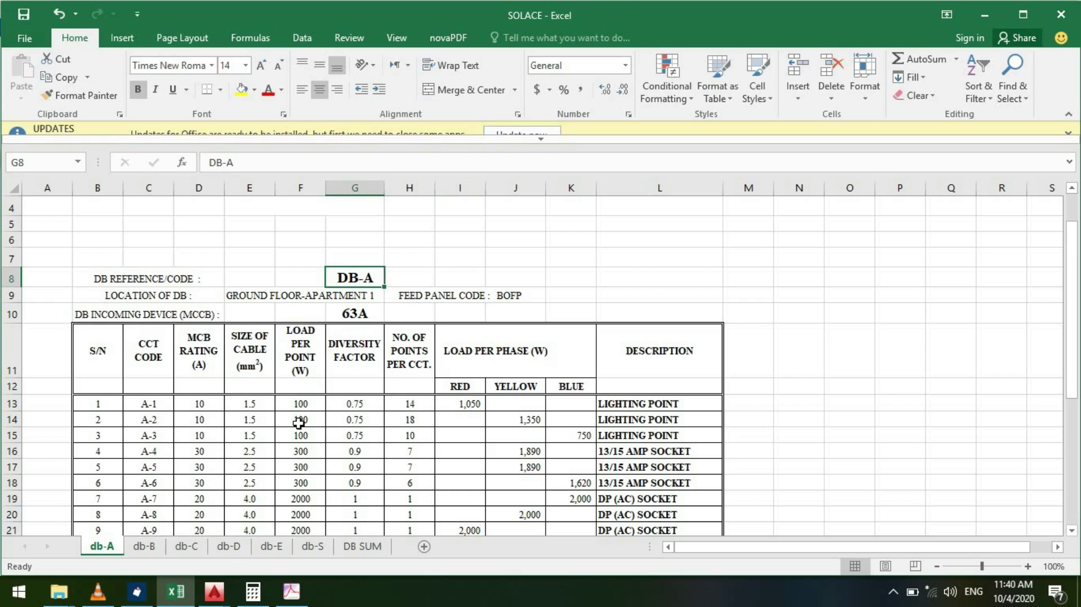
Step: Switch to POWER.dwg in AutoCAD and examine the panel board schedules and the sub-distribution boards for the floors
left_click(216, 601)
left_click(609, 534)
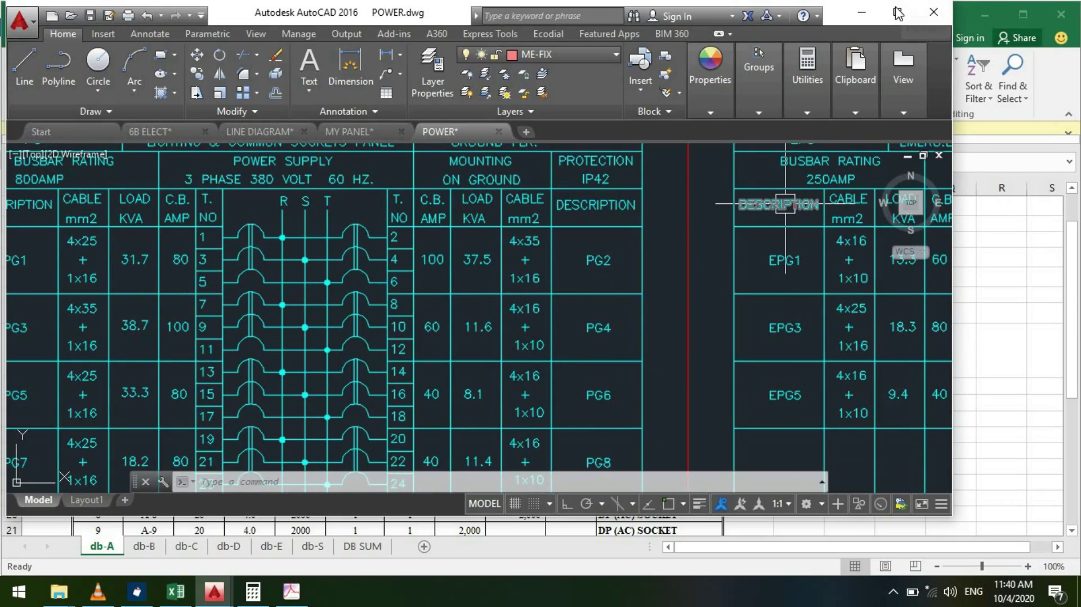
left_click(899, 10)
scroll(528, 267, "down", 5)
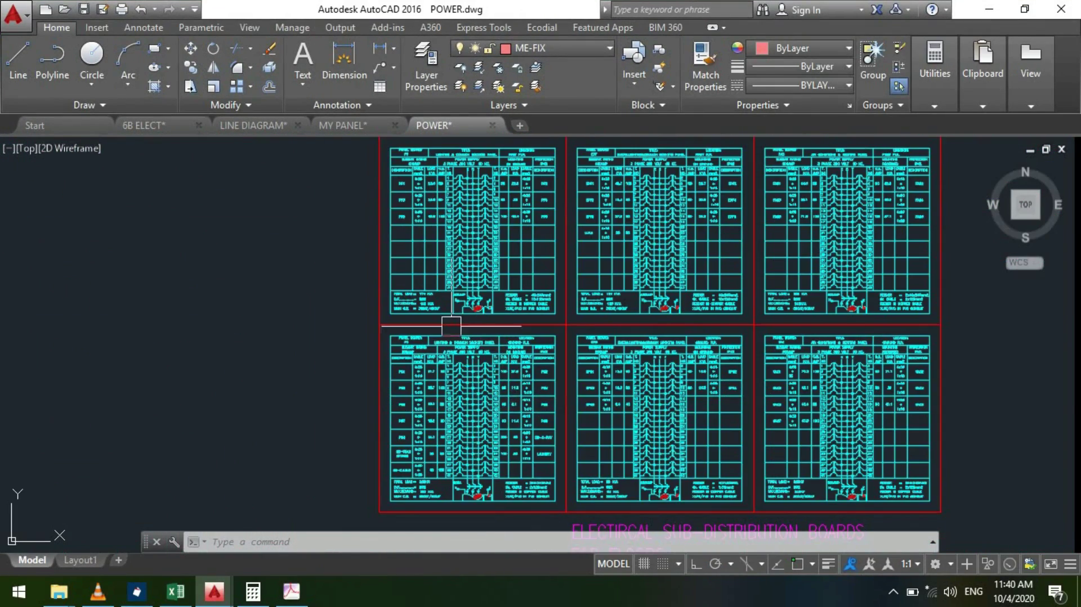
scroll(427, 274, "up", 4)
scroll(426, 274, "down", 3)
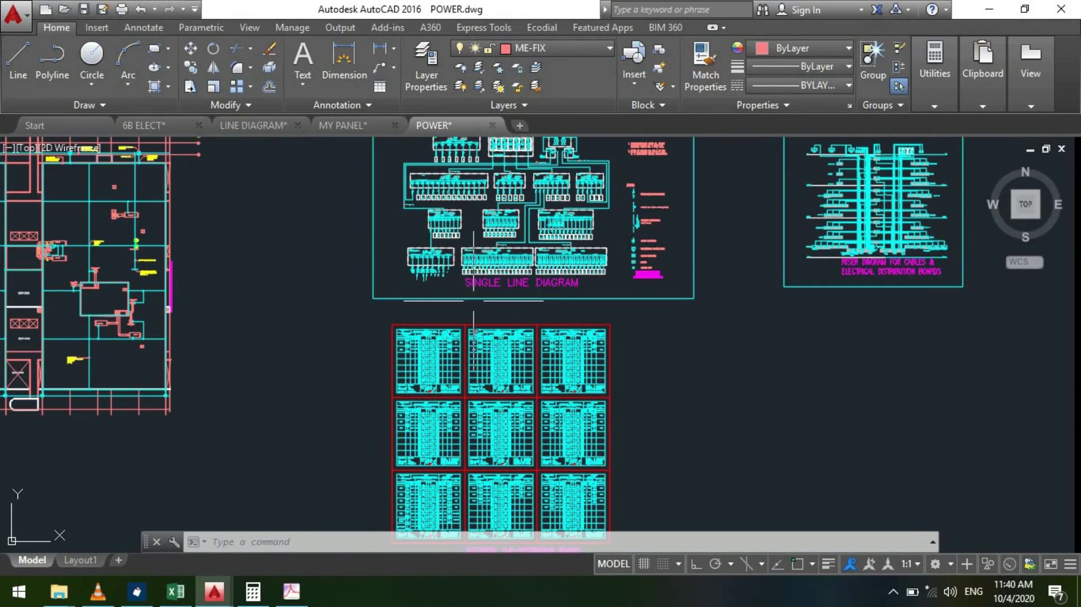
scroll(463, 432, "up", 3)
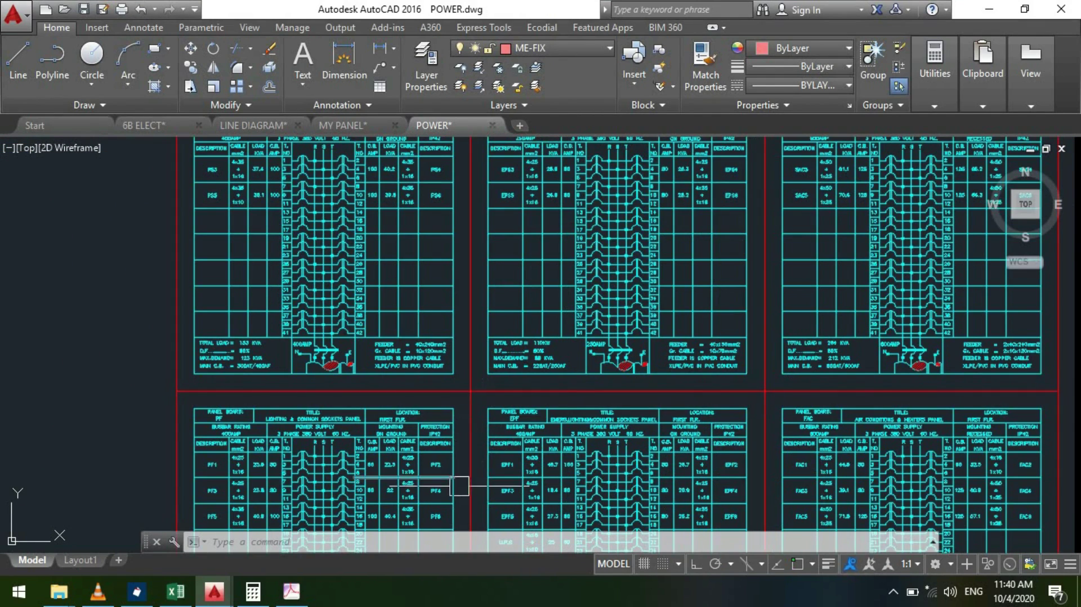
scroll(438, 468, "down", 2)
scroll(355, 265, "up", 4)
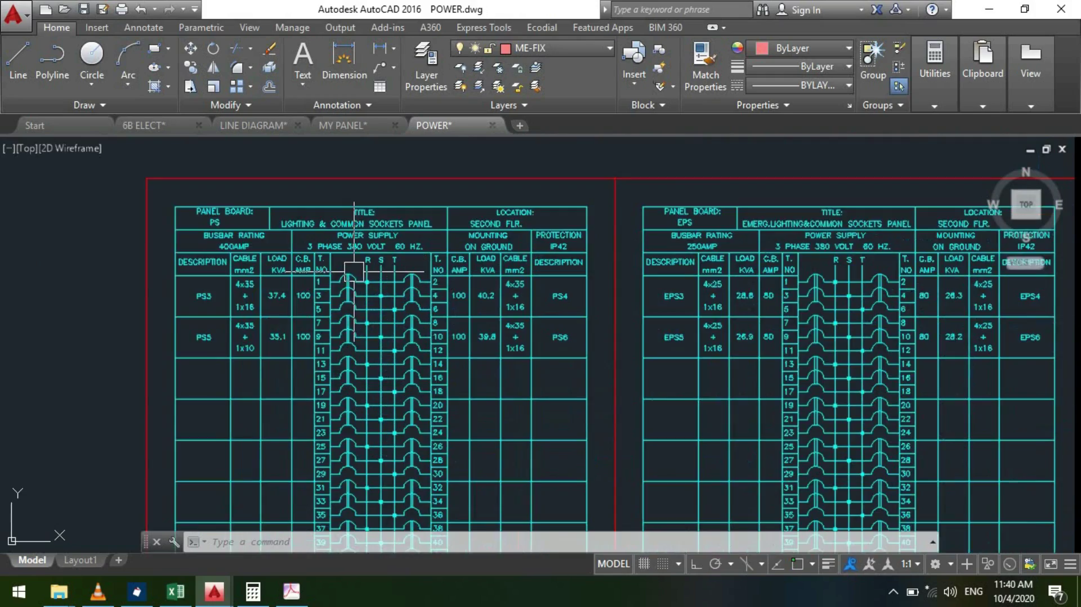
scroll(445, 271, "down", 4)
scroll(444, 285, "down", 3)
scroll(338, 372, "up", 8)
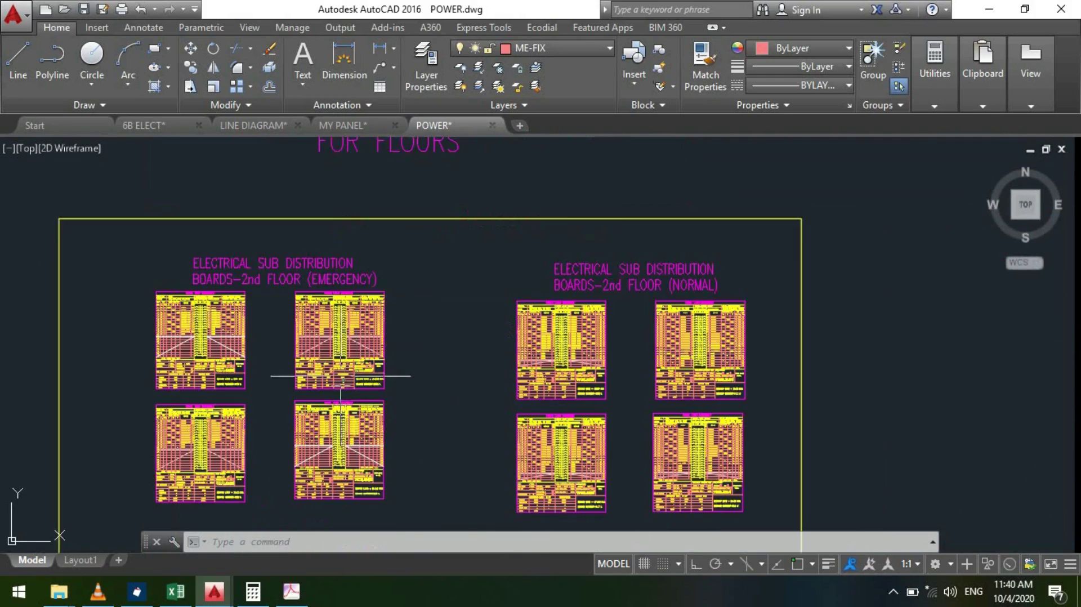
scroll(334, 402, "down", 10)
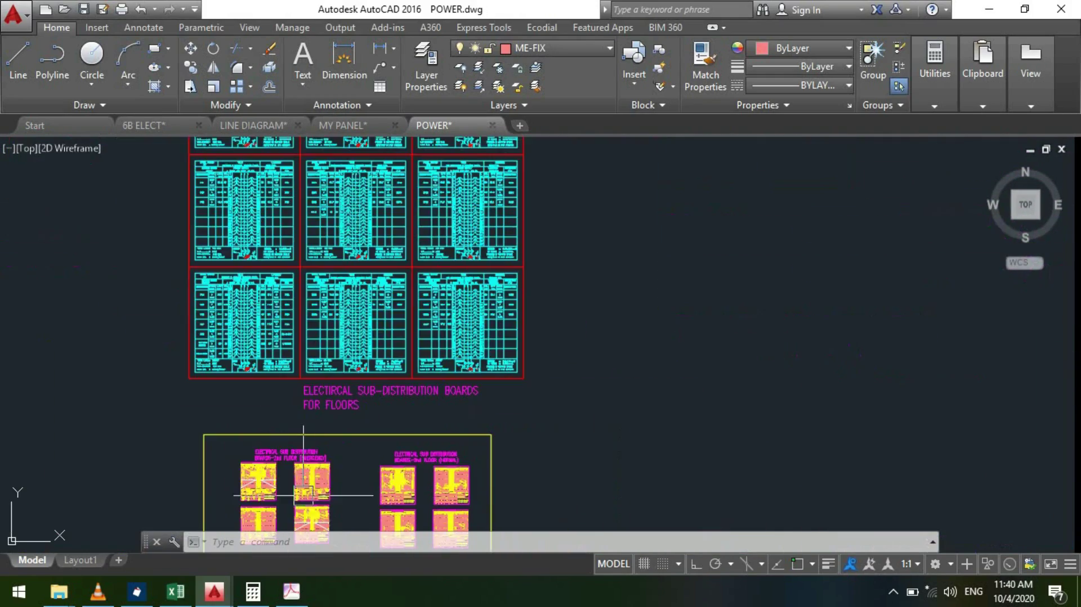
scroll(338, 219, "up", 2)
Step: Switch back to the SOLACE workbook in Excel and move the DB-A reference code from G8 to E8 on sheet db-A
left_click(176, 591)
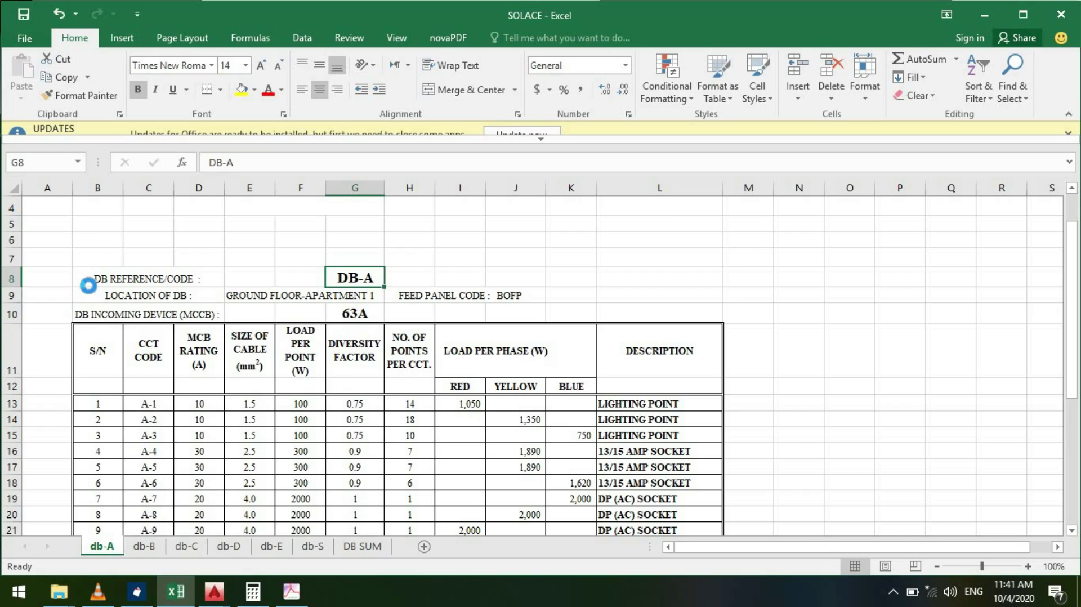
scroll(90, 282, "up", 3, "ctrl")
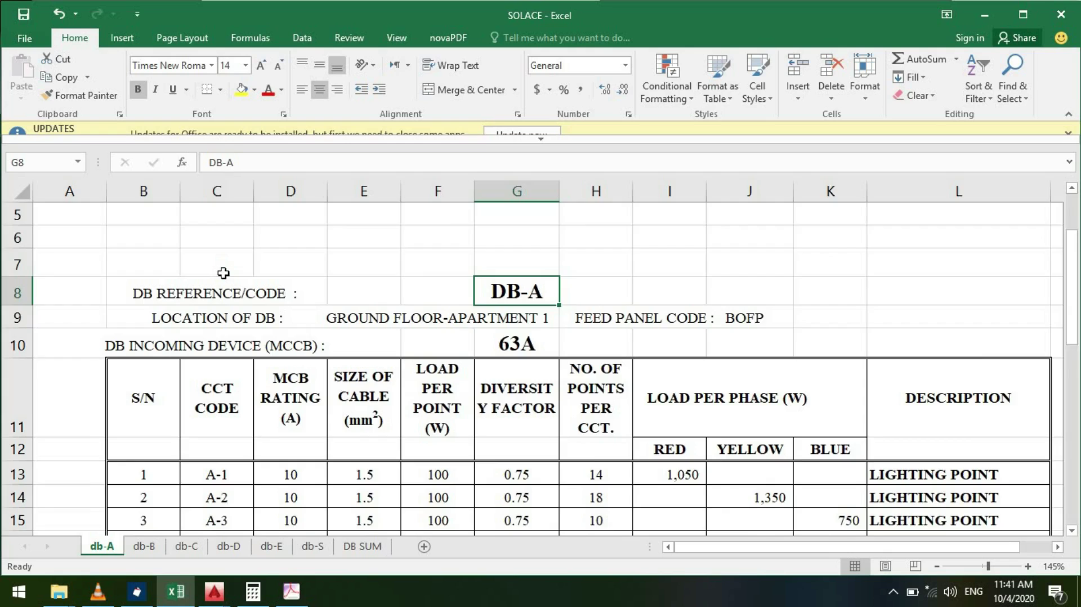
scroll(222, 272, "down", 3, "ctrl")
scroll(155, 285, "down", 2)
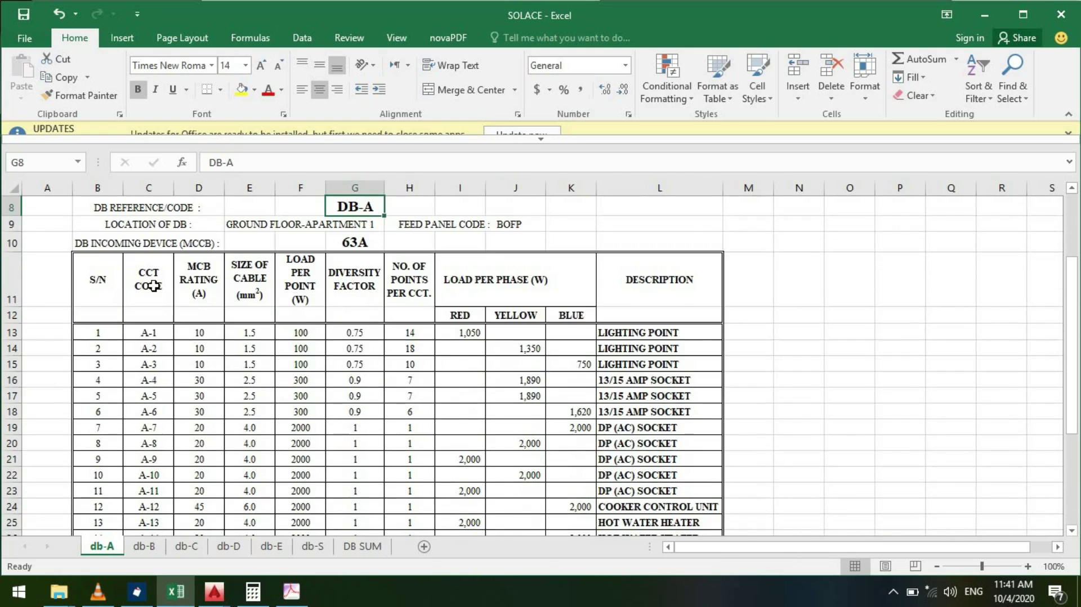
scroll(150, 274, "up", 1)
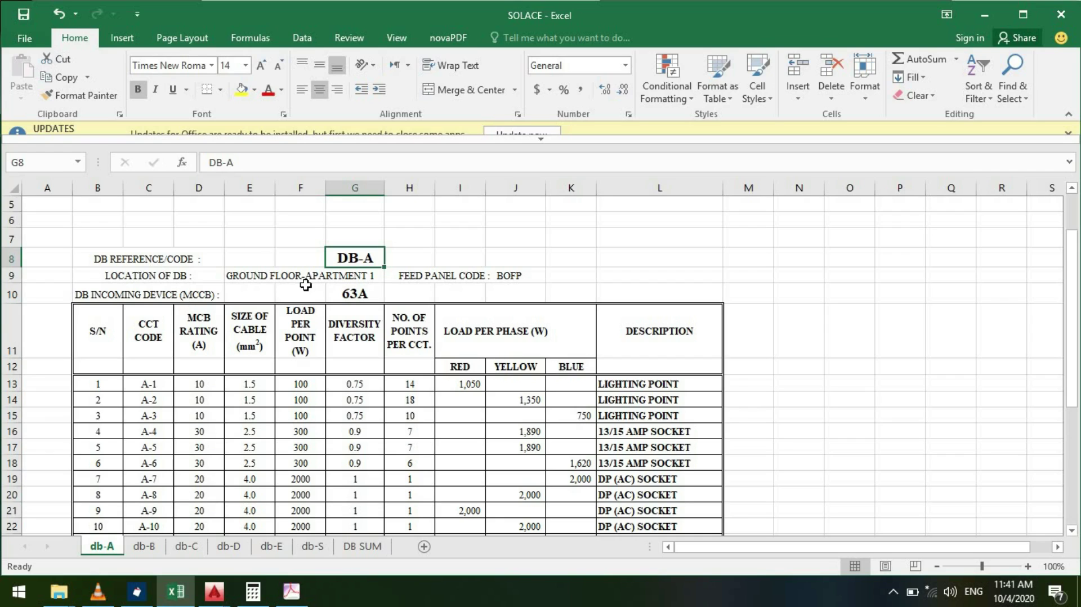
left_click(352, 293)
left_click(350, 259)
key("ctrl+c")
left_click(241, 259)
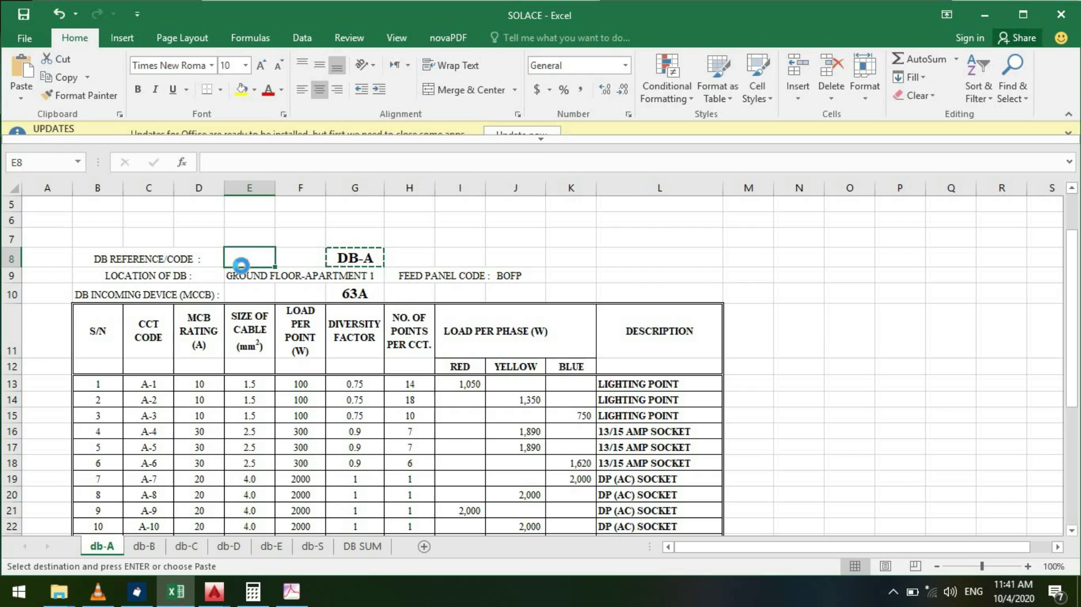
key("ctrl+v")
left_click(246, 288)
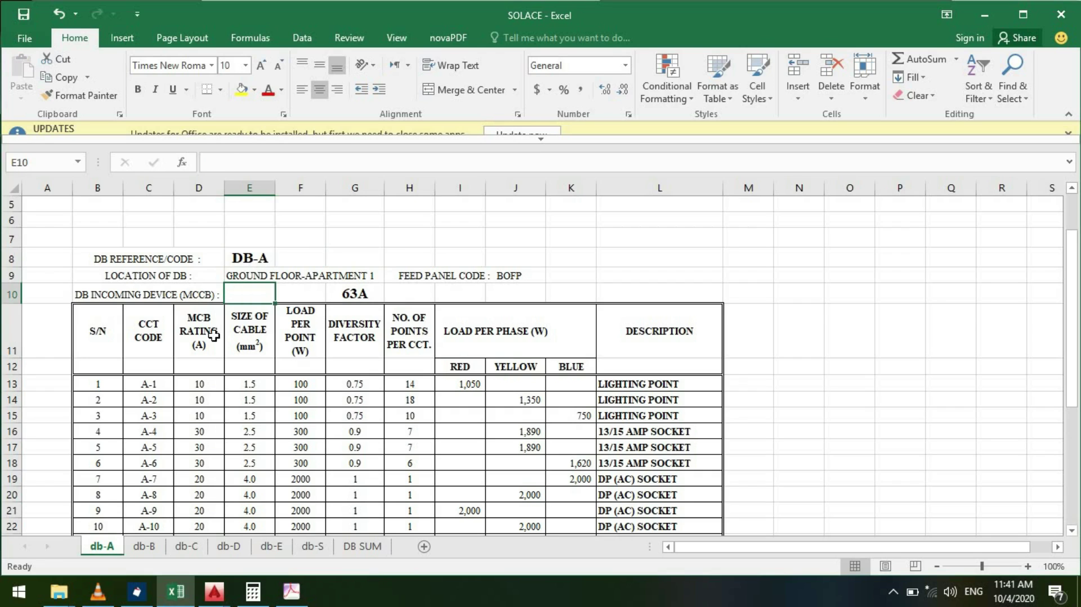
Step: On sheet db-B, move the DB-B reference code from cell G8 to E8
left_click(144, 545)
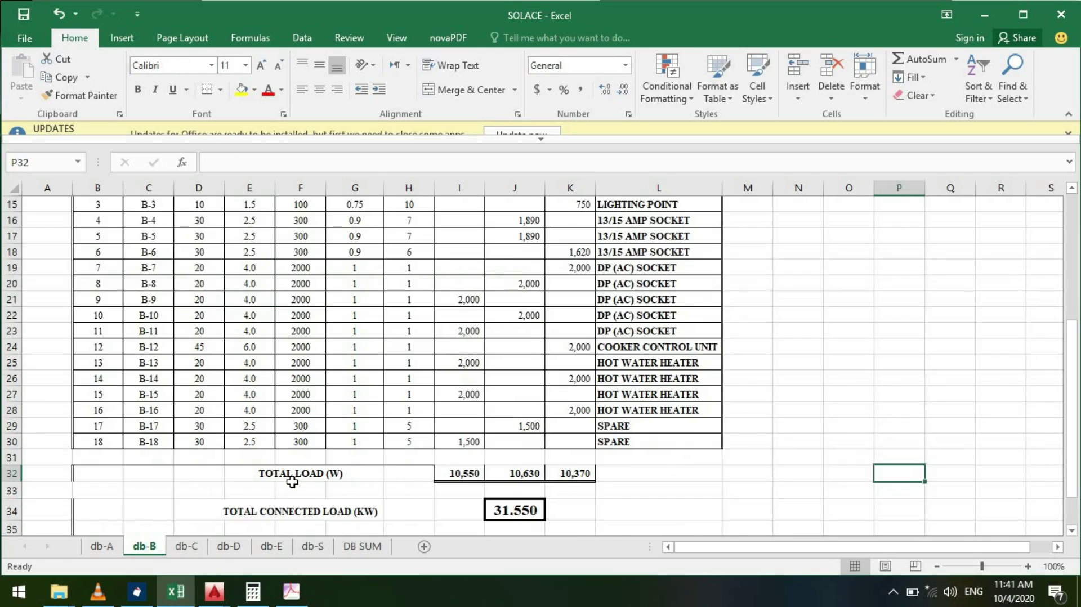
scroll(325, 413, "up", 6)
left_click(361, 325)
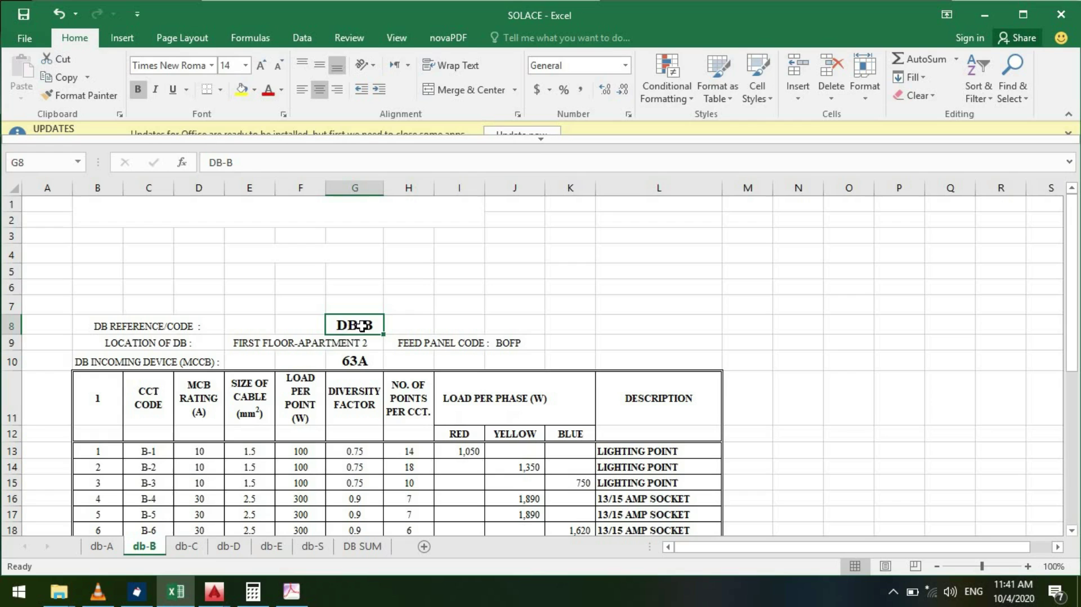
key("ctrl+c")
left_click(241, 325)
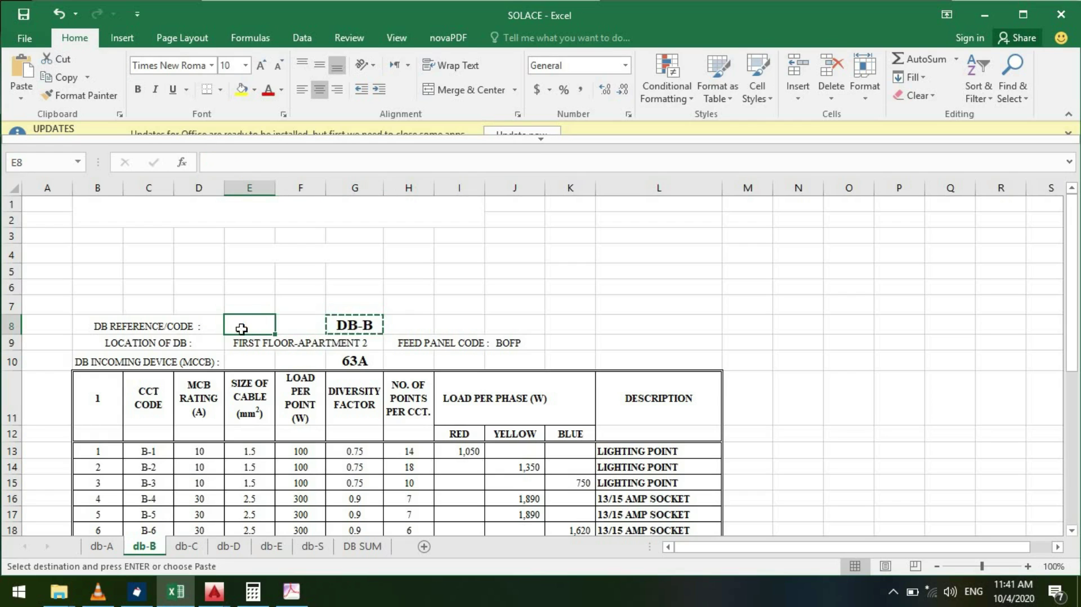
key("ctrl+v")
left_click(332, 329)
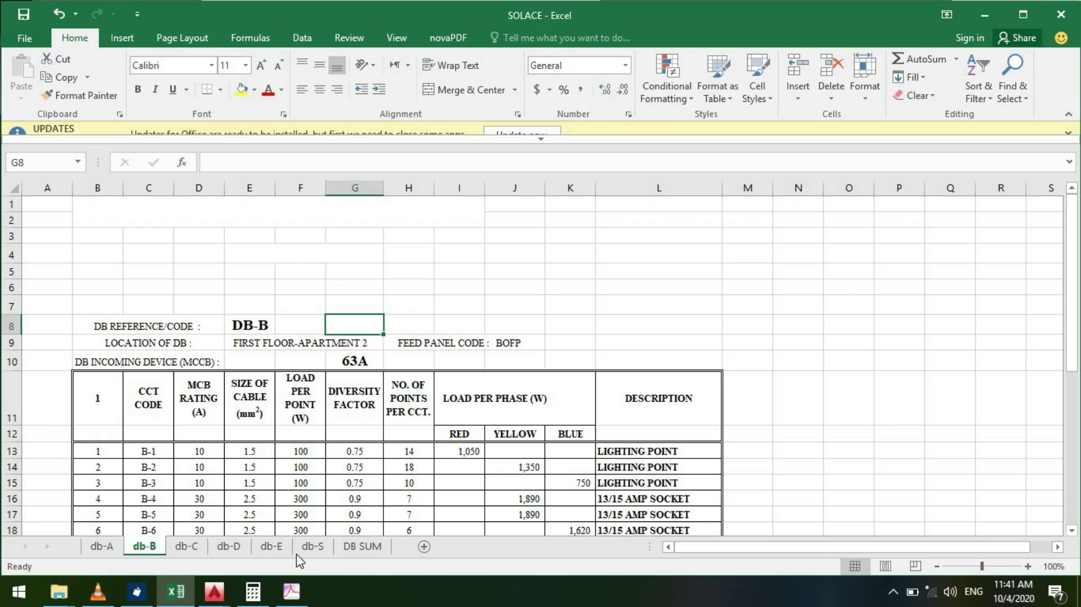
Step: Examine the main distribution panel summary on sheet DB SUM and return to sheet db-A
left_click(383, 553)
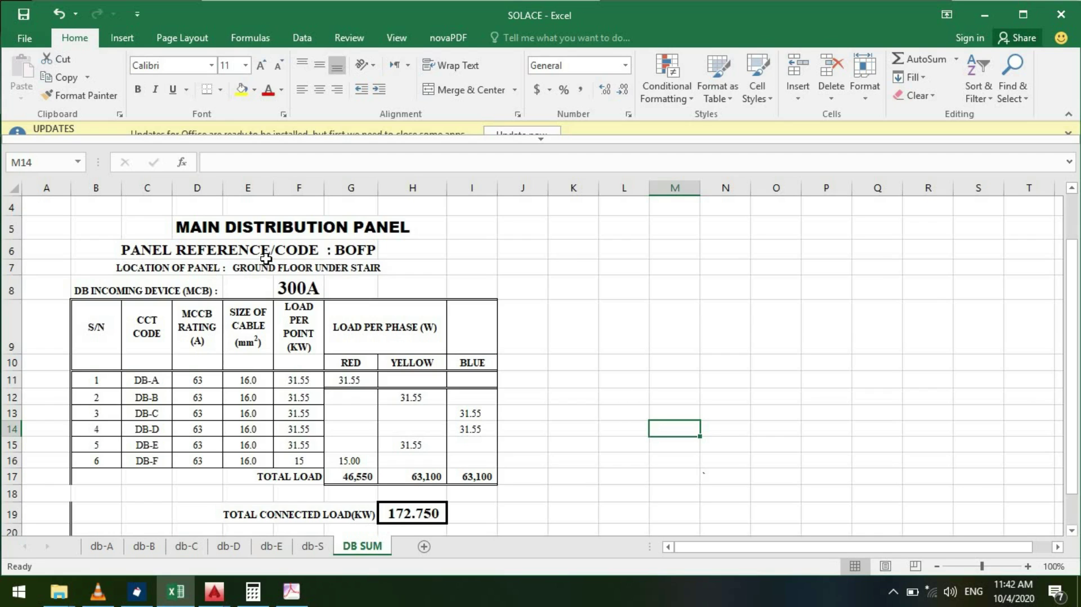
scroll(356, 251, "up", 3)
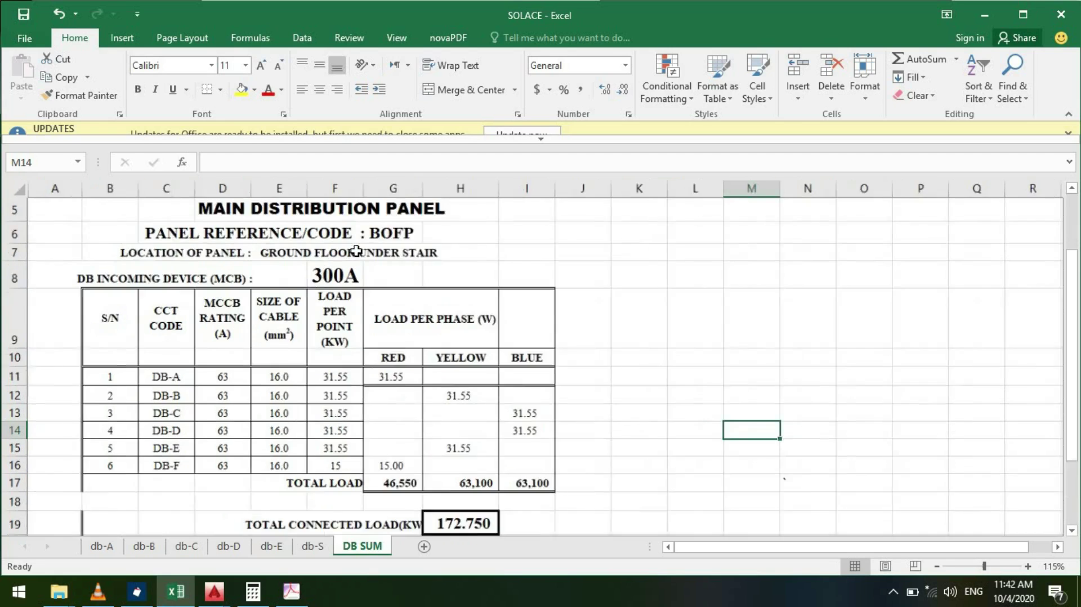
key("ctrl+Page_Up")
key("ctrl+Page_Up")
key("ctrl+Page_Up")
key("ctrl+Page_Up")
key("ctrl+Page_Up")
key("ctrl+Page_Up")
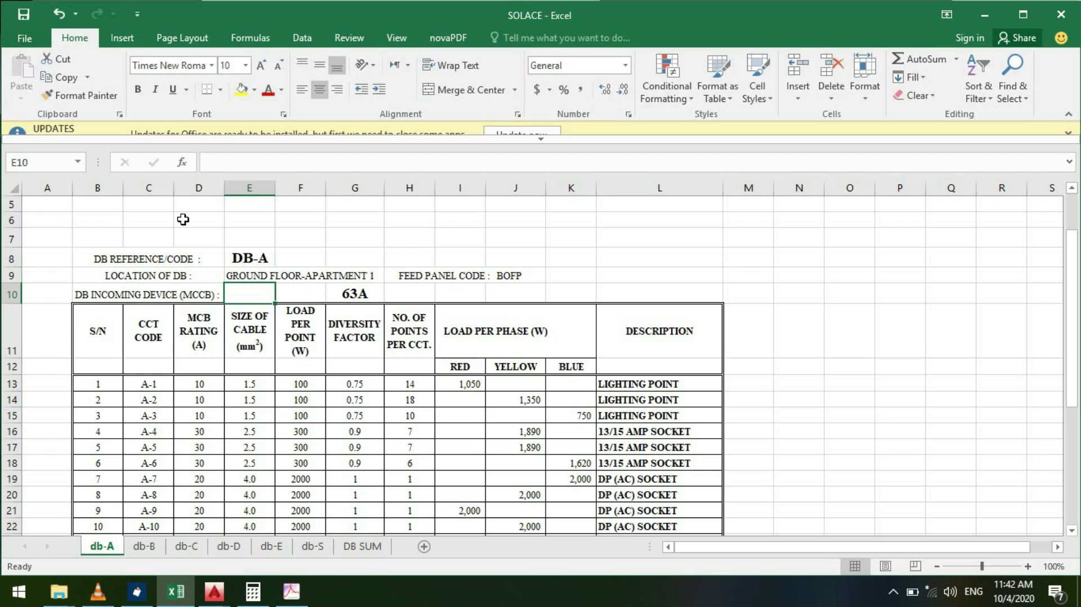
Step: Switch to SOLACE ELECT.pdf in Acrobat and browse the floor plans up to the DB load schedules on page 17
key("alt+Tab")
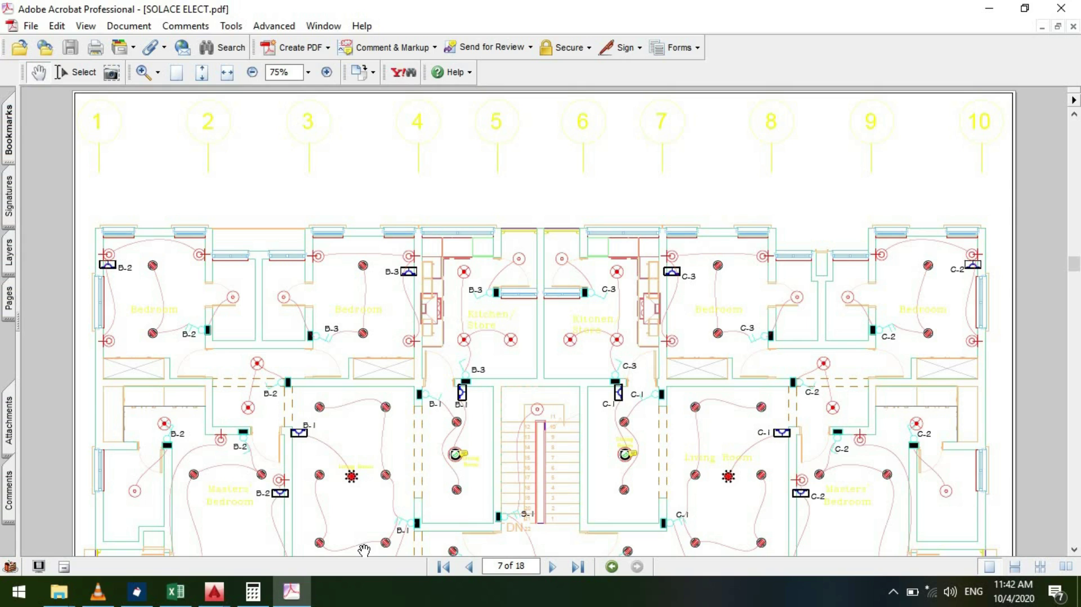
scroll(364, 548, "down", 3)
scroll(364, 549, "down", 1)
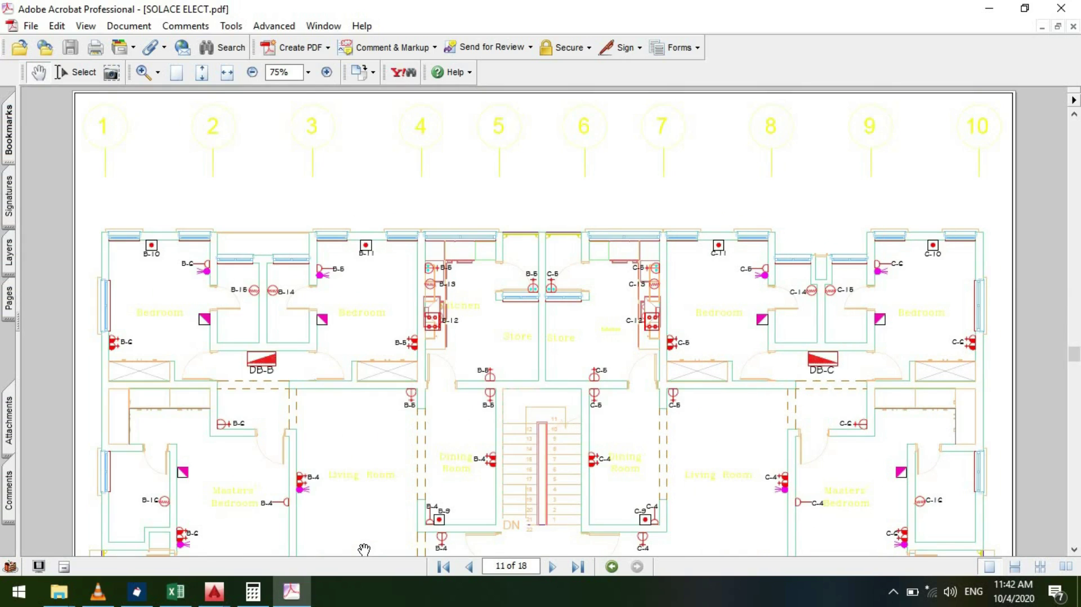
scroll(364, 549, "down", 5)
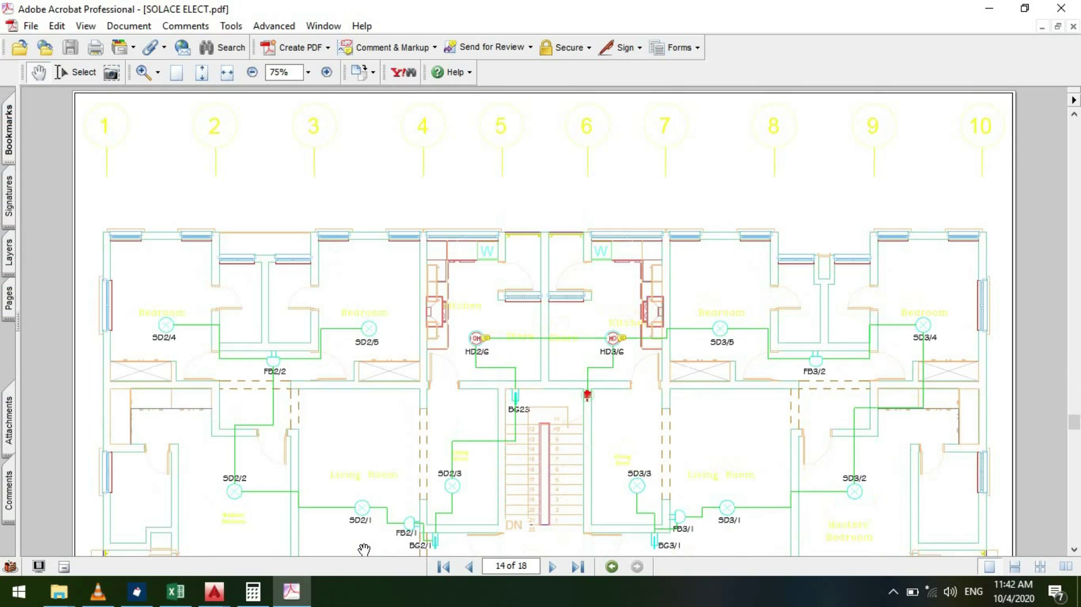
scroll(363, 549, "down", 1)
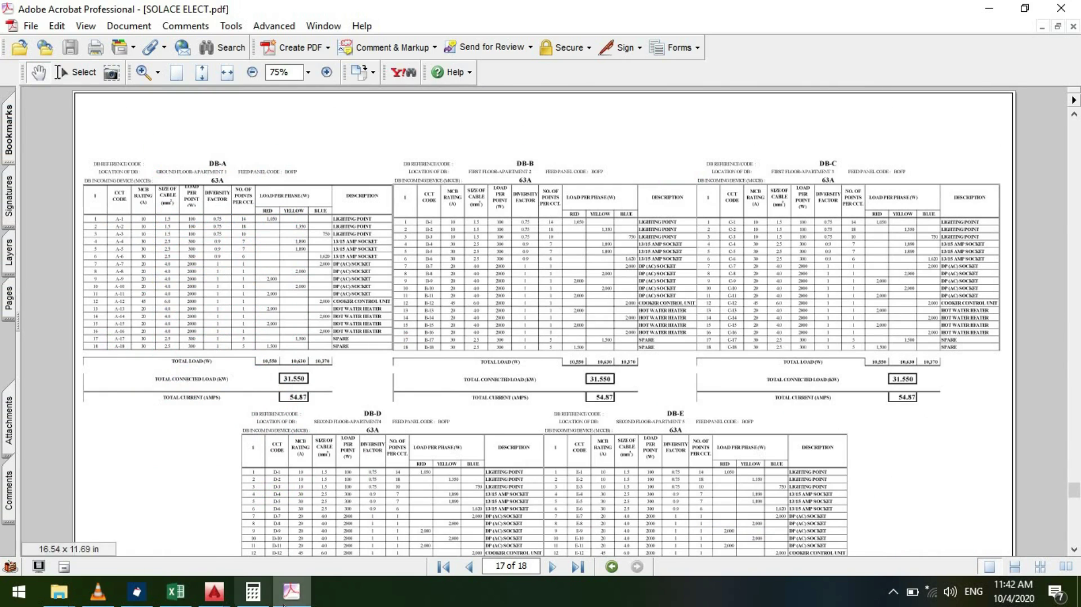
left_click(291, 595)
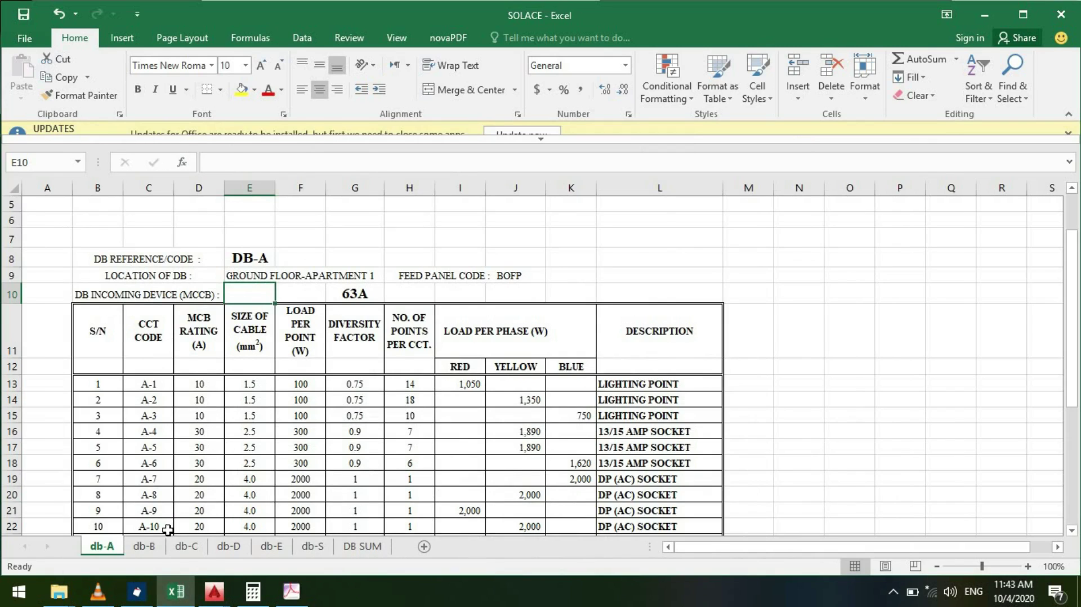
Step: View the schedules on sheets db-B and db-C, and switch to the 6B ELECT.dwg drawing in AutoCAD
left_click(159, 552)
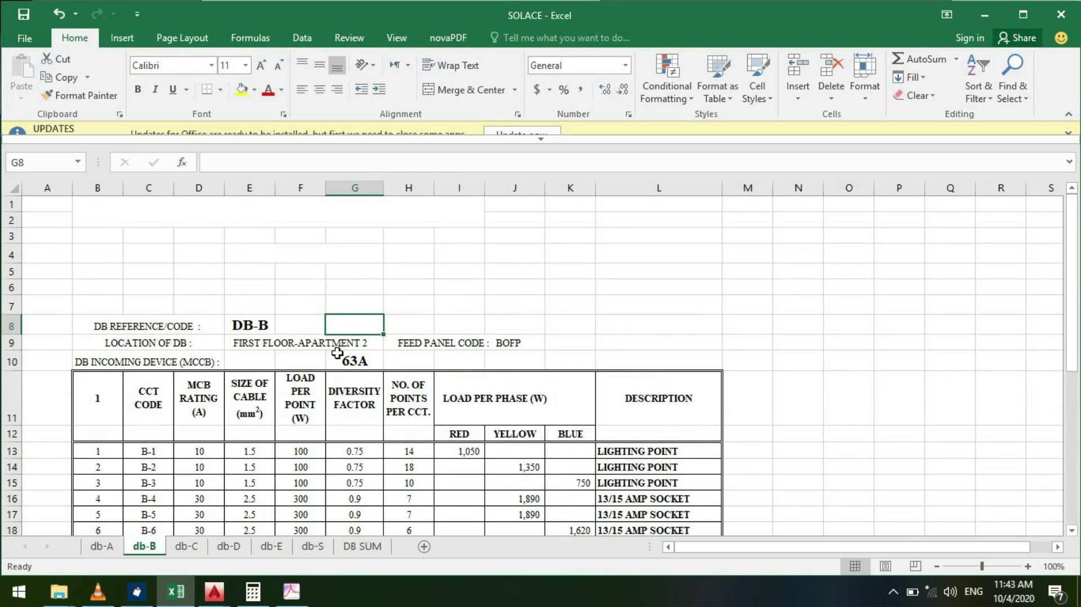
left_click(195, 554)
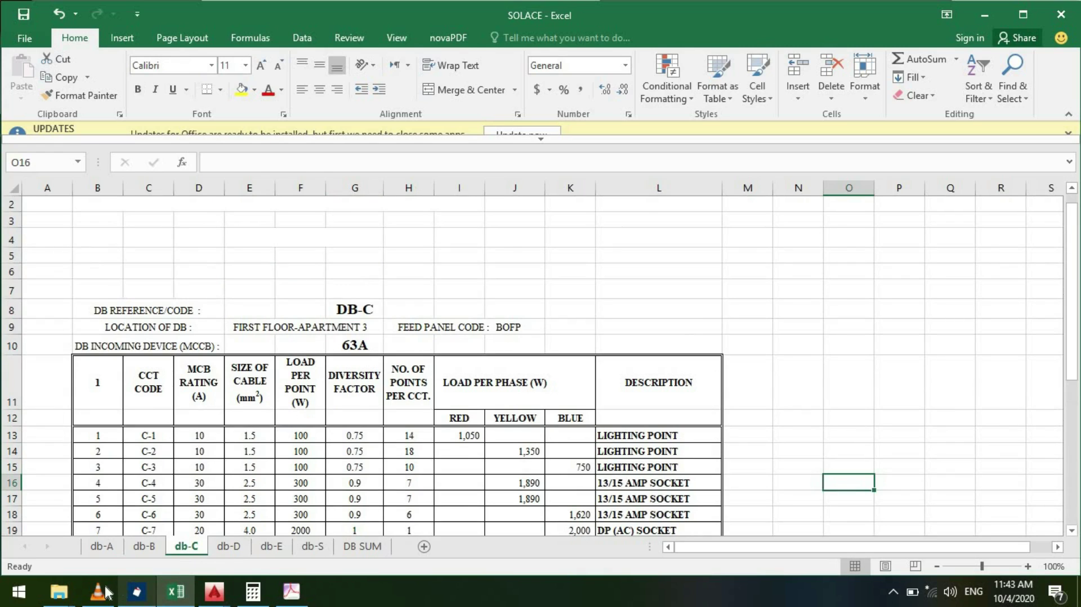
left_click(214, 591)
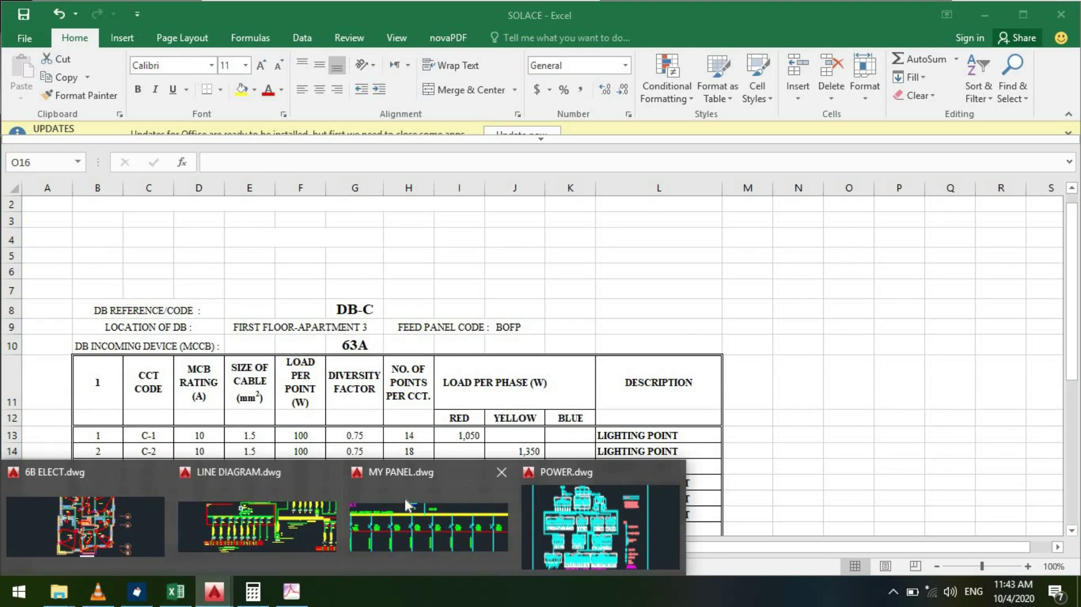
left_click(107, 528)
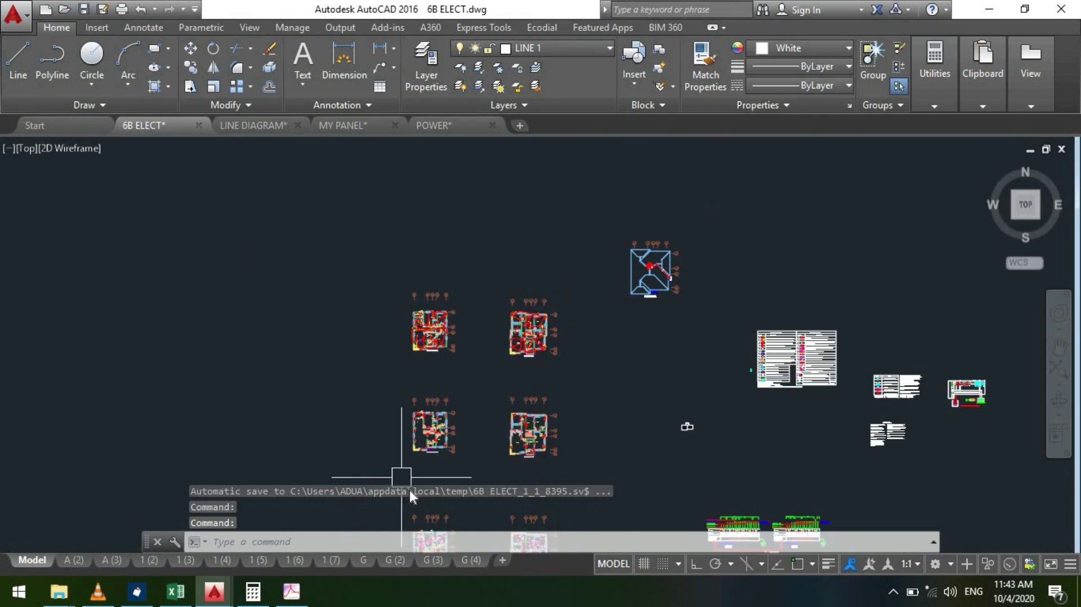
Step: Copy the A5 socket label to just above the distribution board symbol beside the stairs on the ground floor power plan
scroll(448, 450, "up", 8)
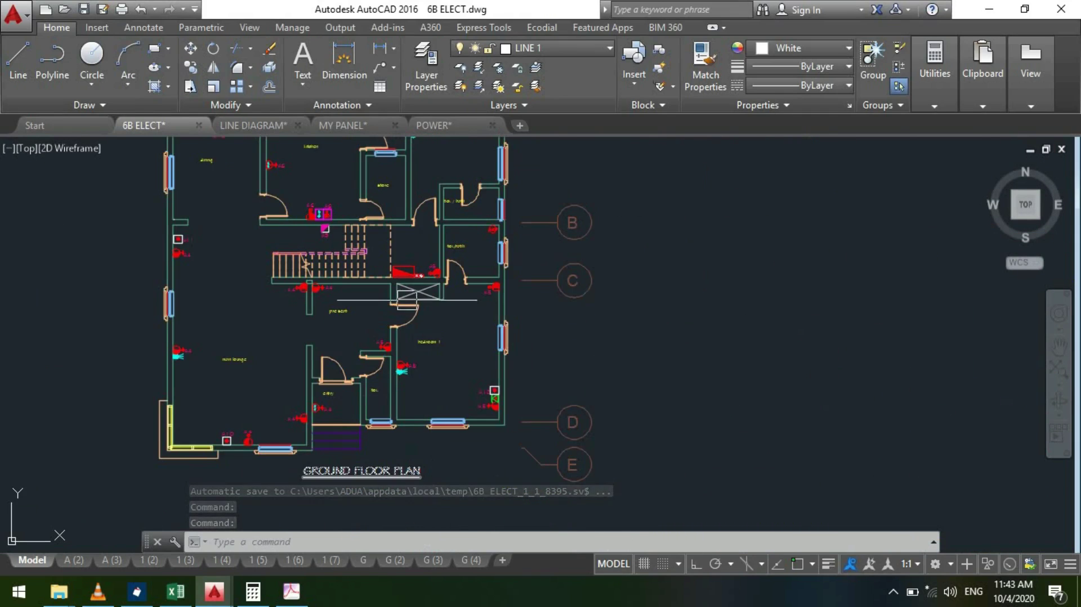
scroll(406, 268, "up", 5)
scroll(397, 231, "down", 6)
scroll(310, 388, "up", 7)
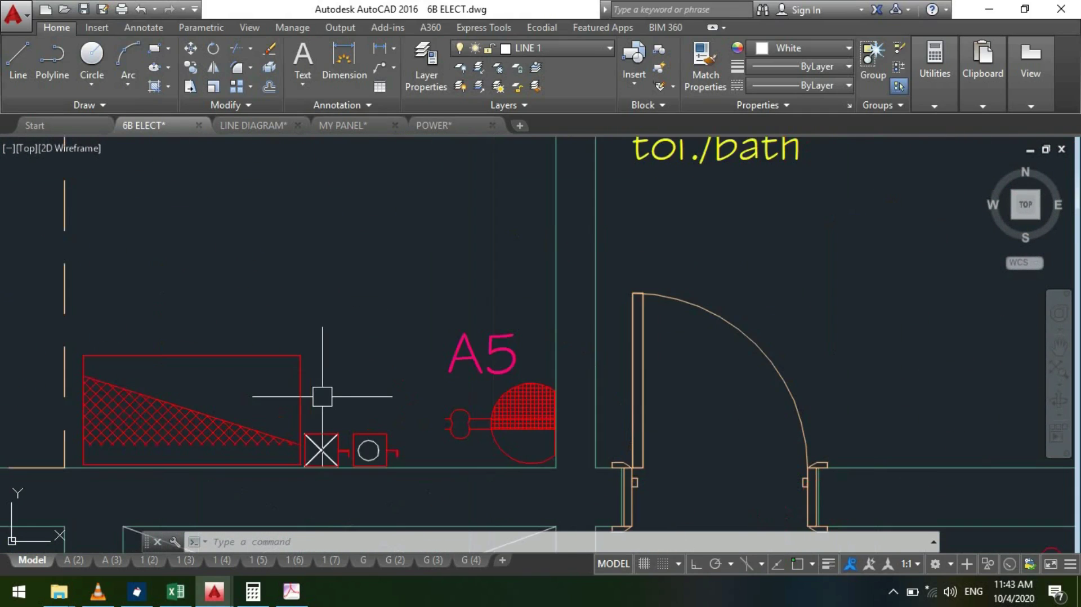
scroll(445, 411, "down", 5)
scroll(459, 426, "up", 2)
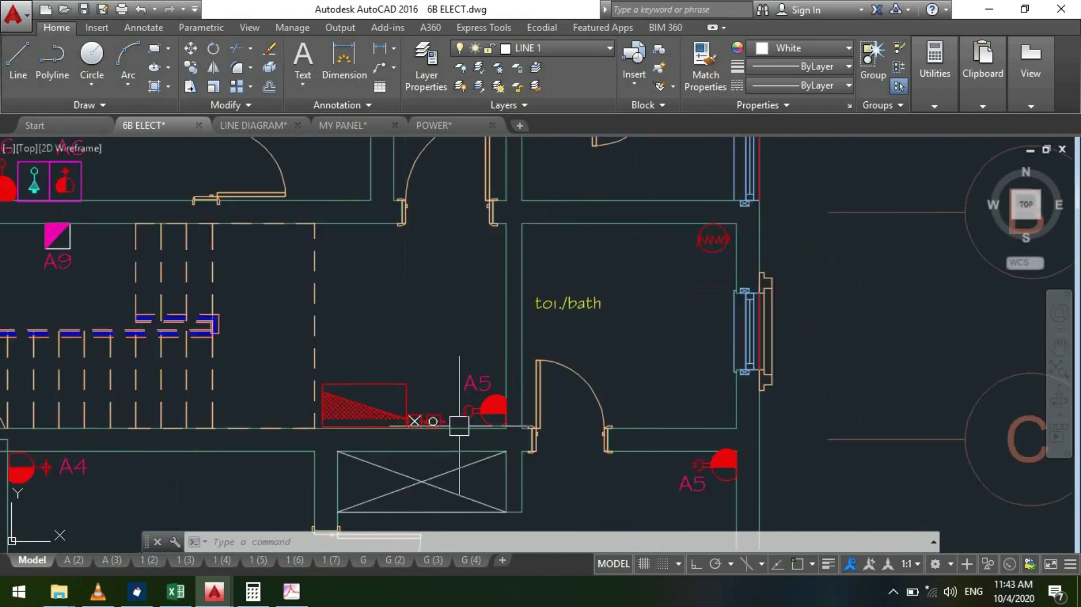
scroll(459, 427, "up", 2)
left_click(487, 367)
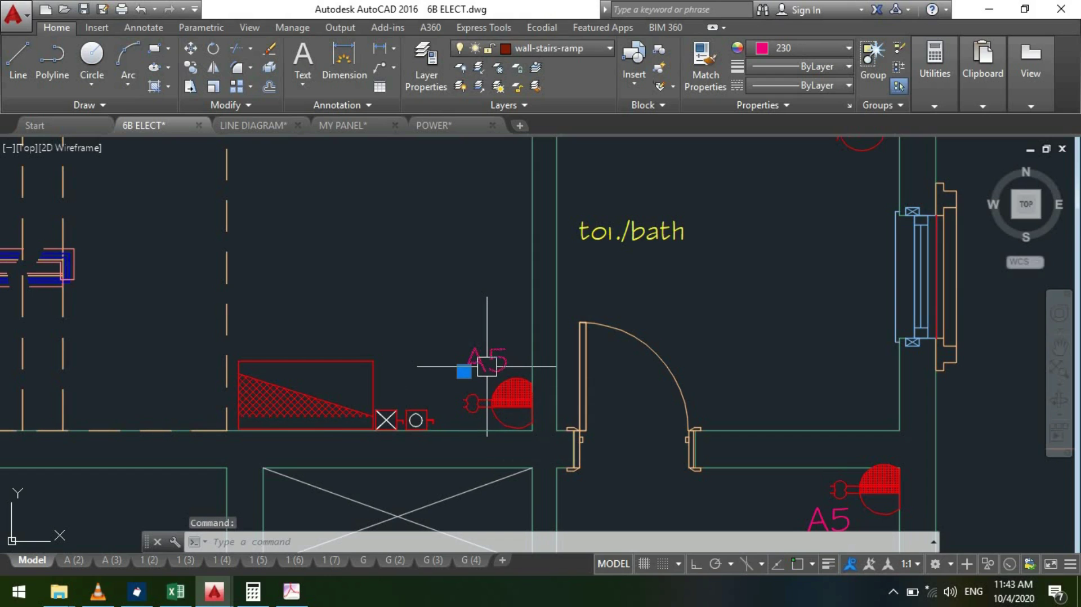
type("co")
key("Return")
left_click(509, 350)
scroll(312, 315, "up", 3)
left_click(334, 330)
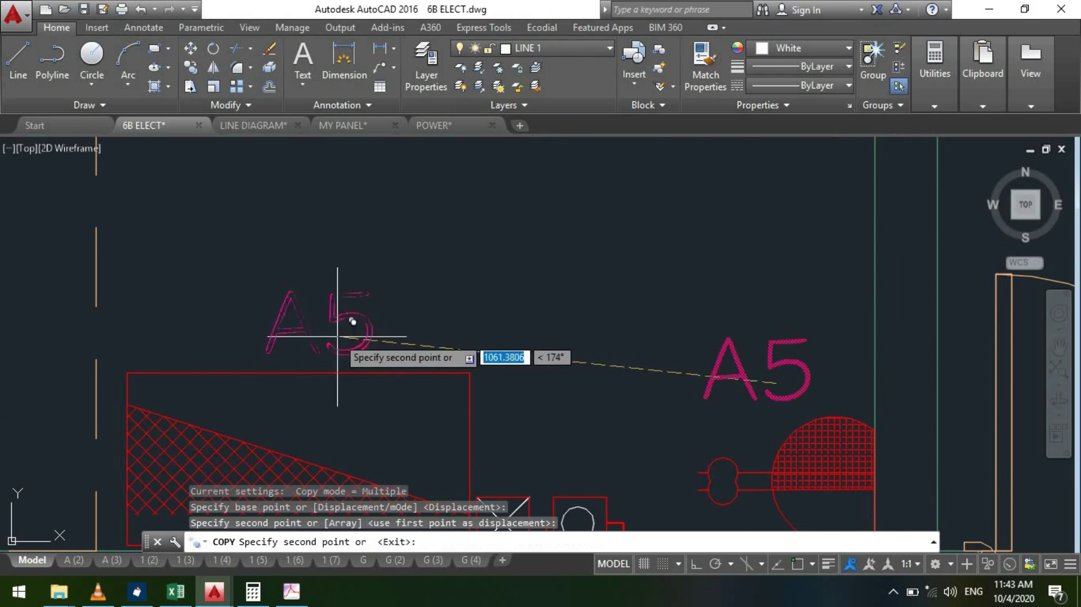
key("Escape")
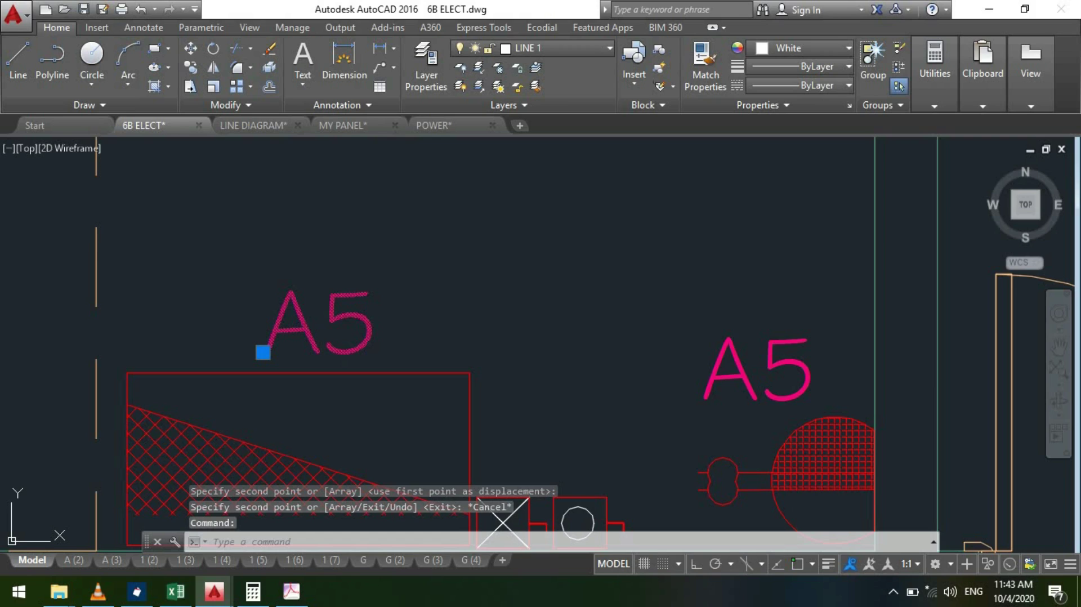
Step: Change the copied label above the ground floor distribution board to DB-A
double_click(301, 342)
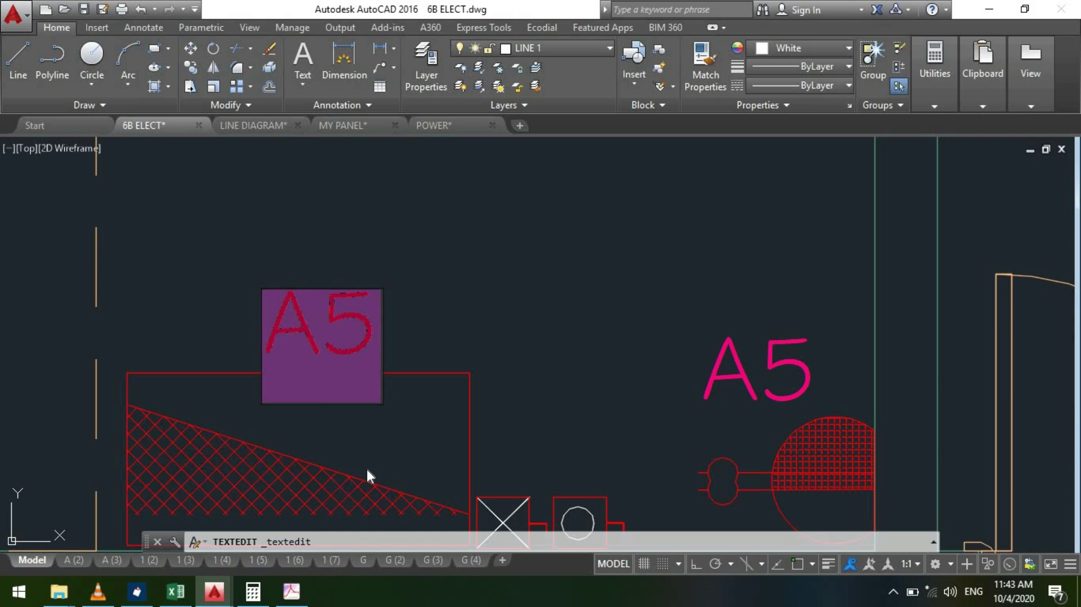
type("DB-")
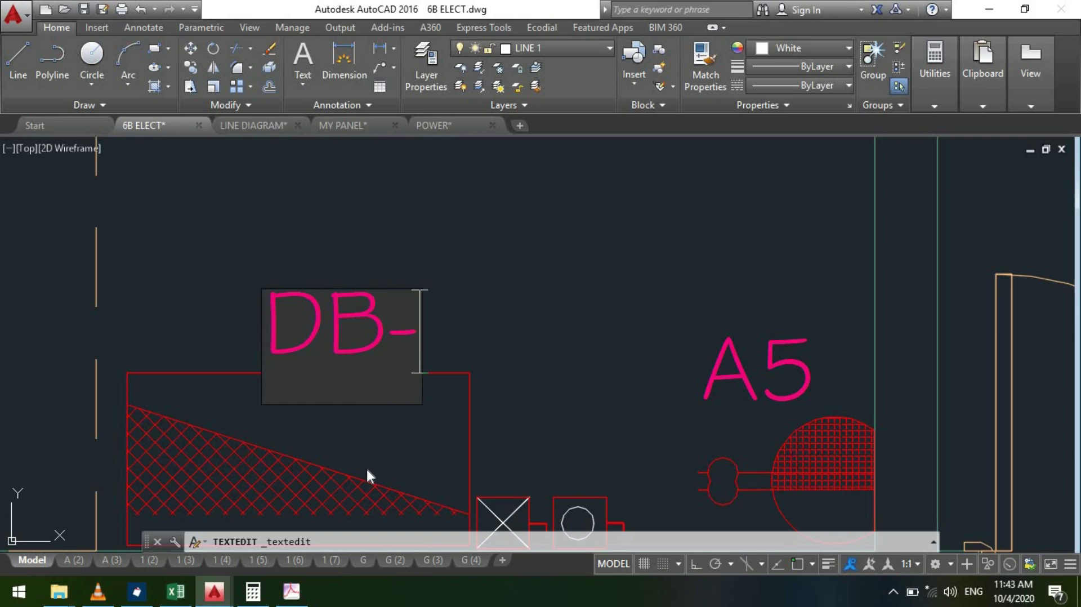
type("A")
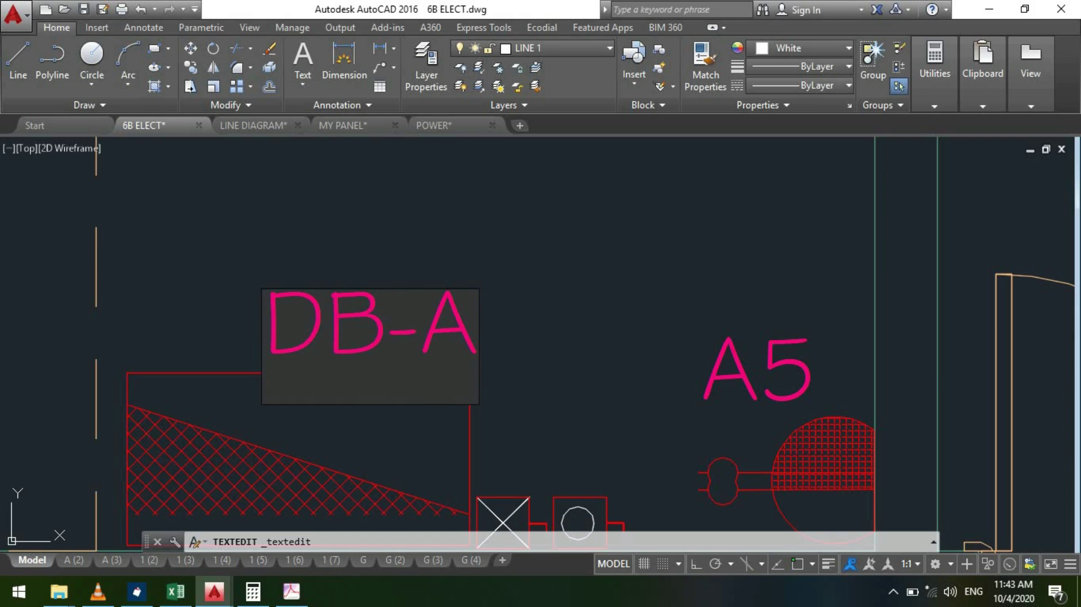
key("Return")
Step: Scale the DB-A label by a factor of 1.5 about a point at its lower middle
left_click(357, 345)
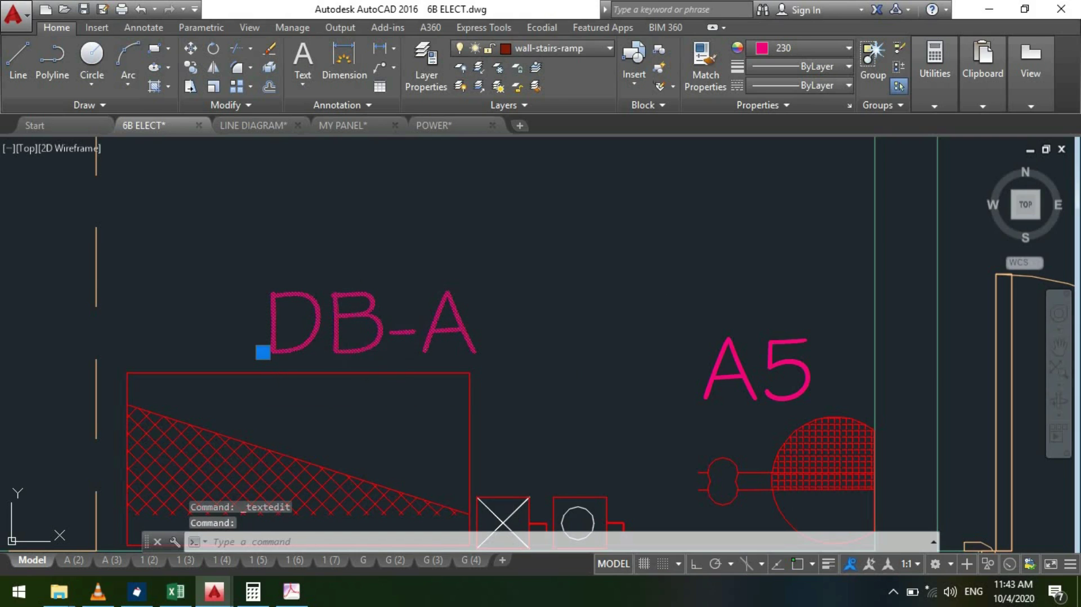
type("sc")
key("Return")
left_click(379, 346)
type("1")
key("Return")
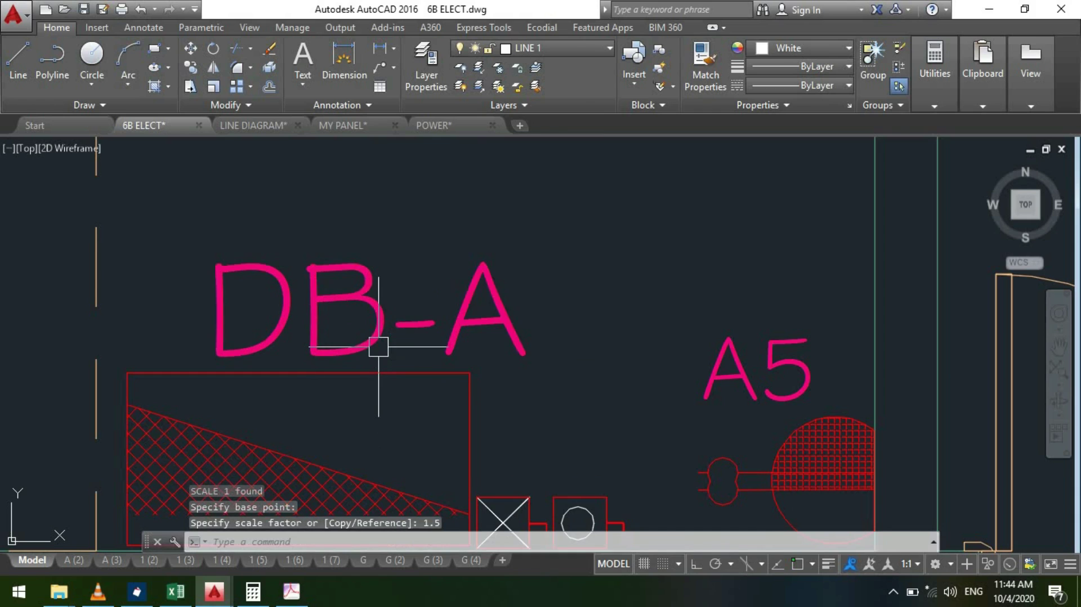
Step: Copy the DB-A label from the ground floor plan to the first floor plan, in the lobby between the stairs and the study
scroll(374, 350, "down", 5)
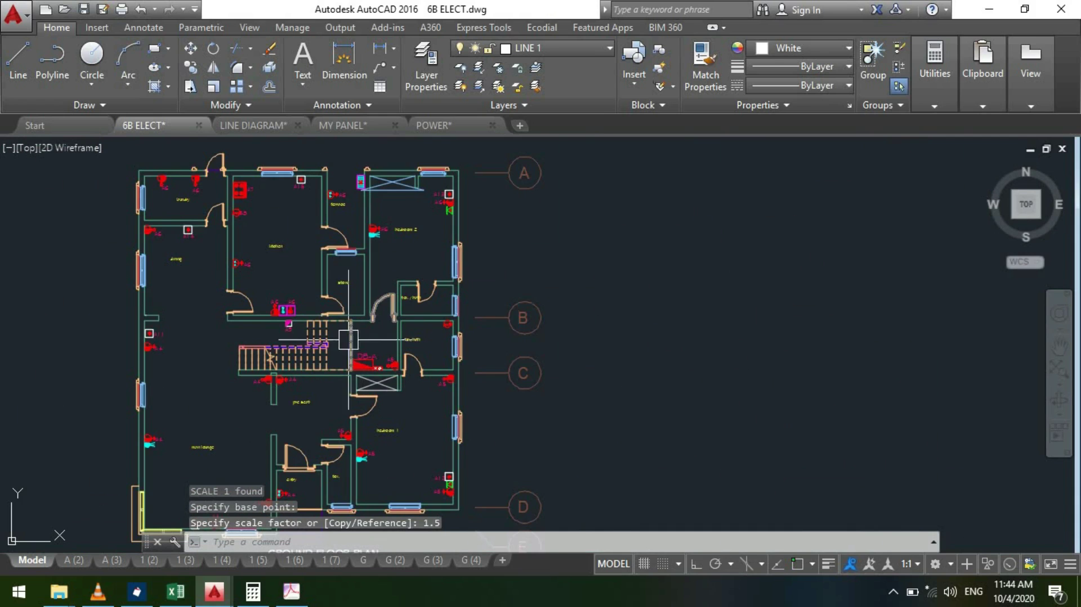
scroll(349, 395, "up", 2)
scroll(361, 349, "down", 5)
scroll(361, 349, "up", 5)
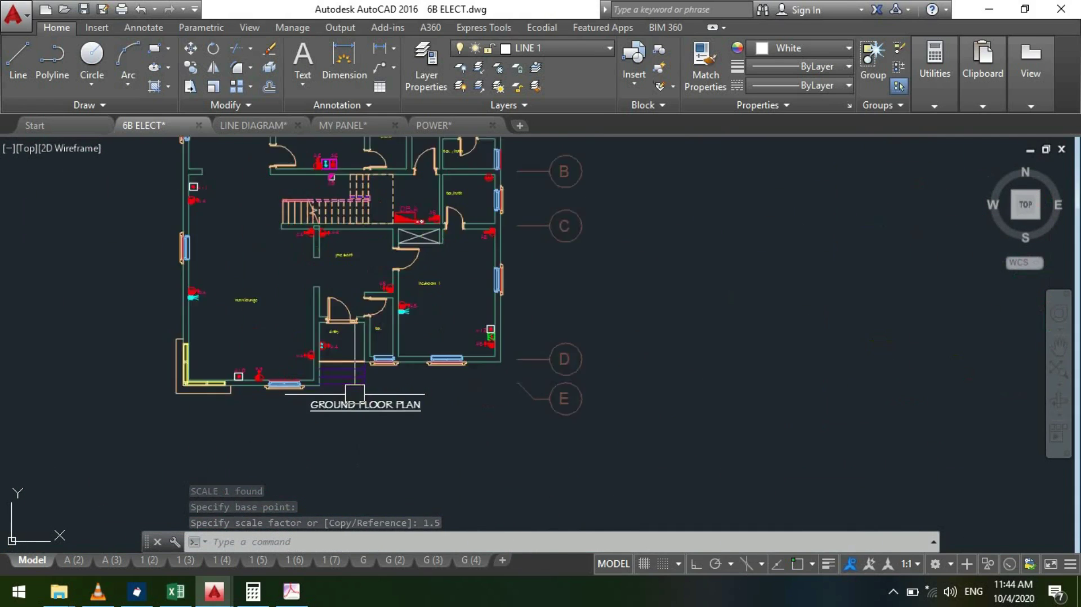
scroll(319, 349, "up", 10)
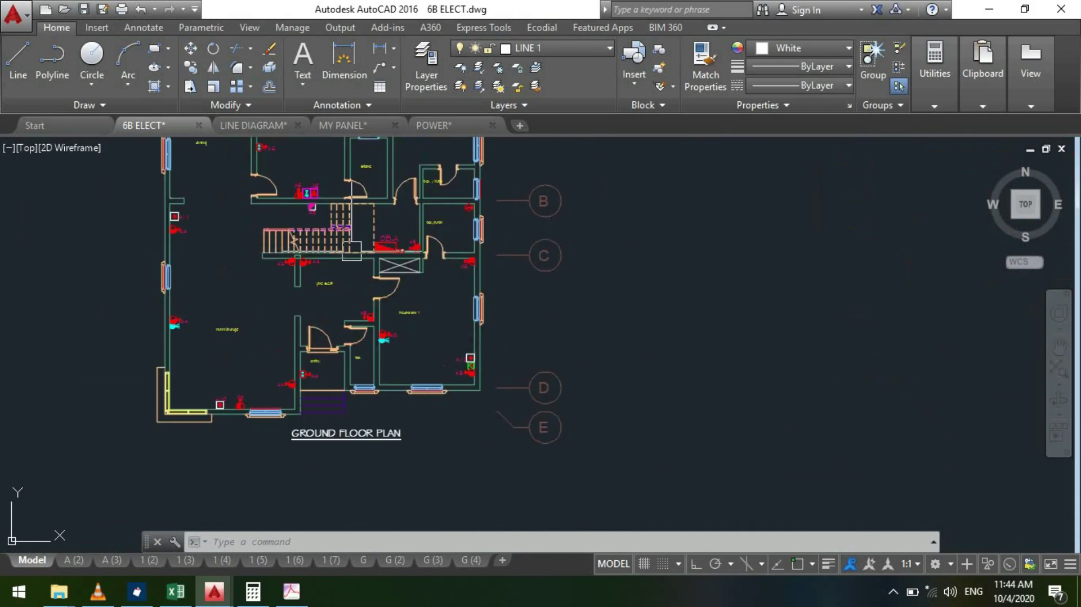
left_click(408, 226)
left_click(411, 222)
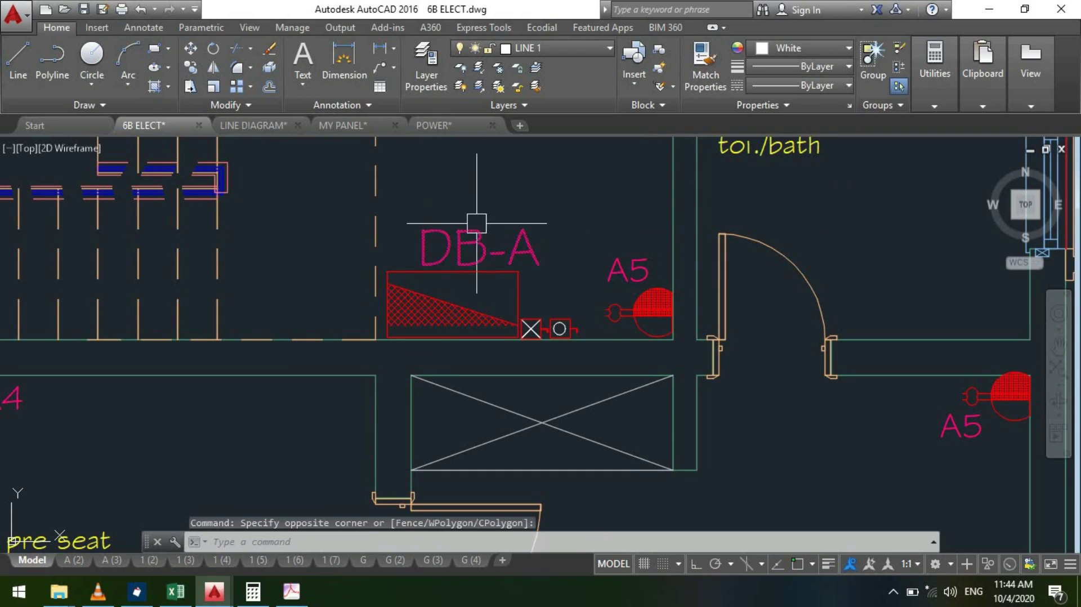
type("CP")
key("Return")
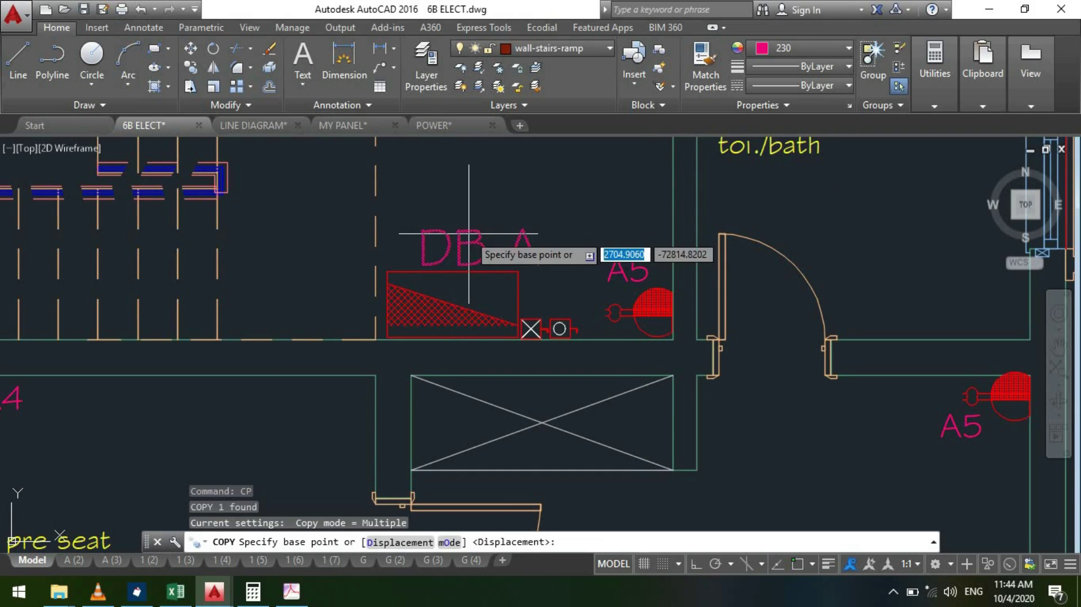
left_click(470, 272)
scroll(305, 247, "down", 7)
scroll(366, 242, "down", 5)
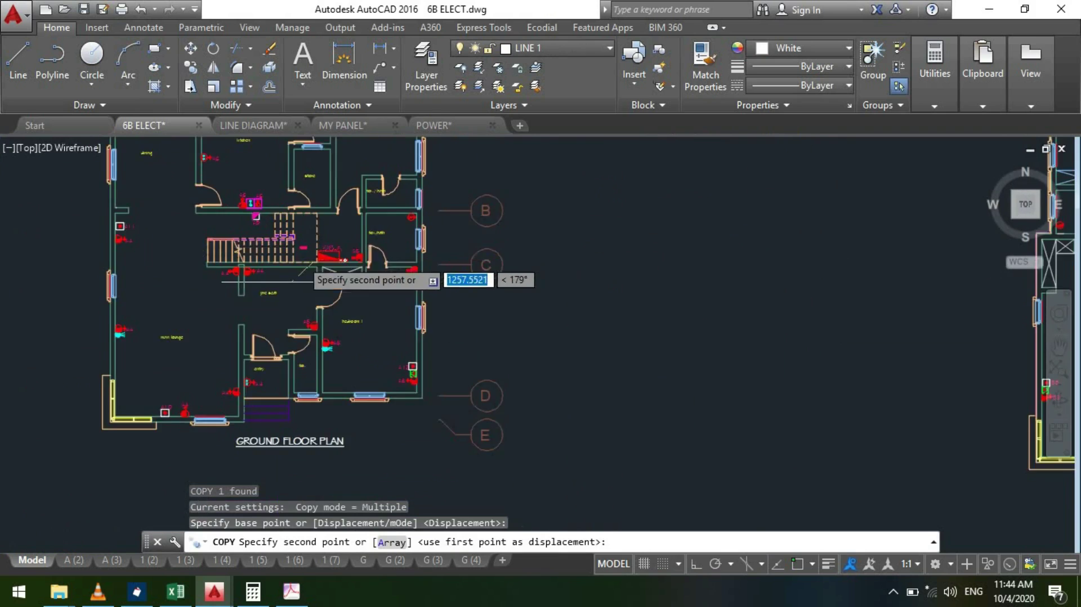
scroll(653, 307, "up", 6)
scroll(667, 304, "down", 2)
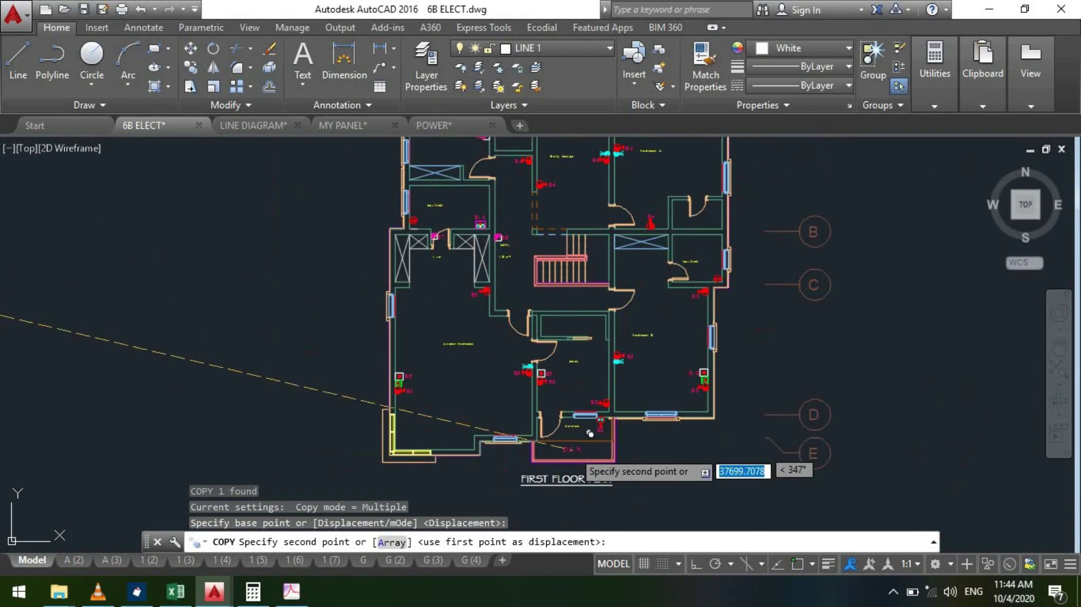
scroll(517, 219, "up", 2)
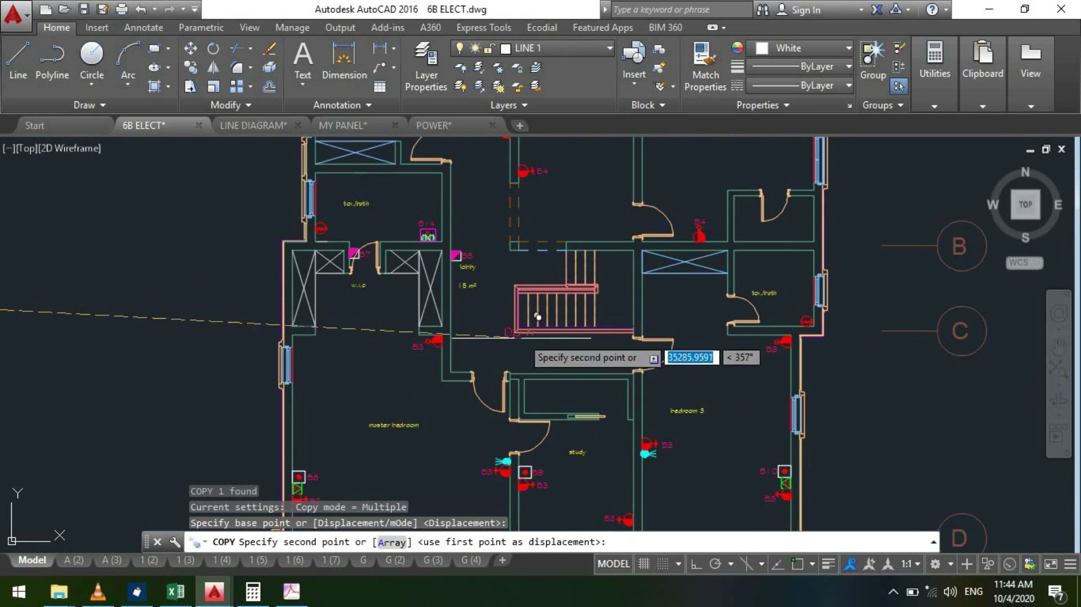
scroll(428, 431, "down", 2)
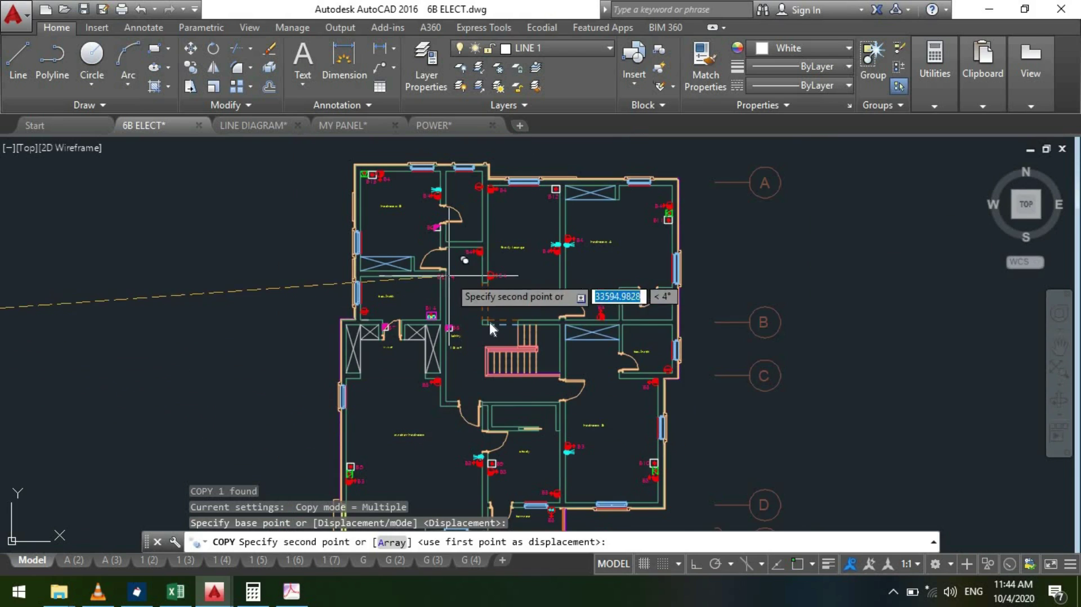
scroll(492, 333, "up", 3)
scroll(501, 206, "down", 2)
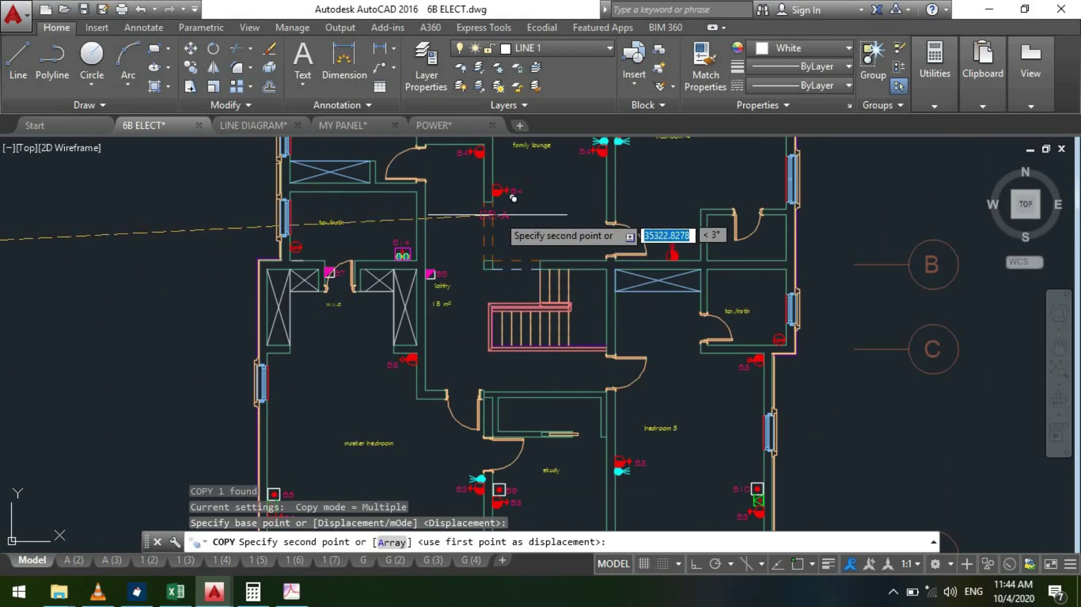
scroll(497, 443, "up", 2)
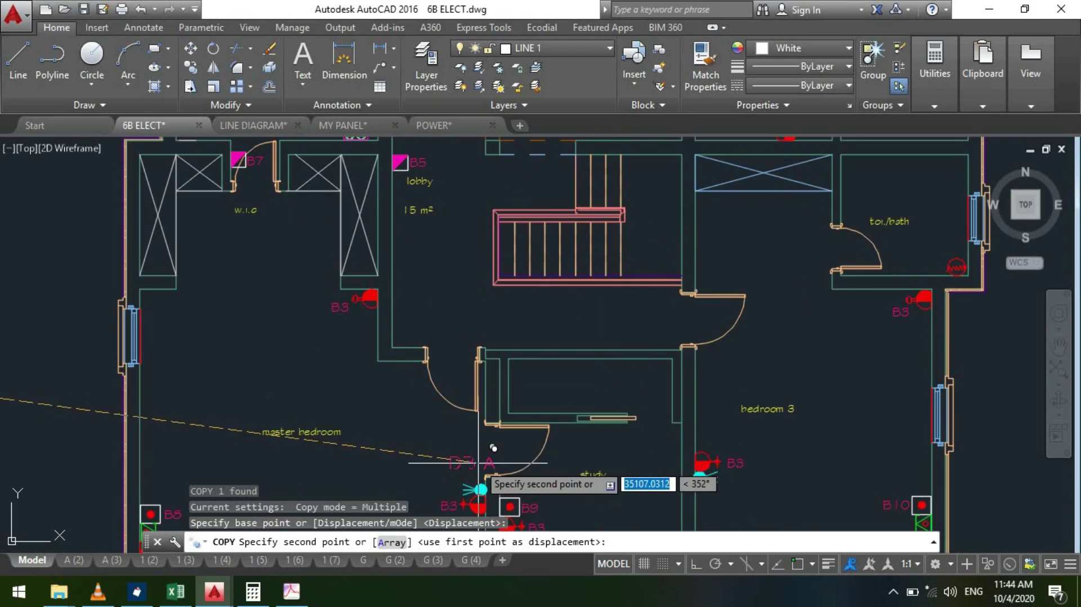
scroll(490, 372, "up", 3)
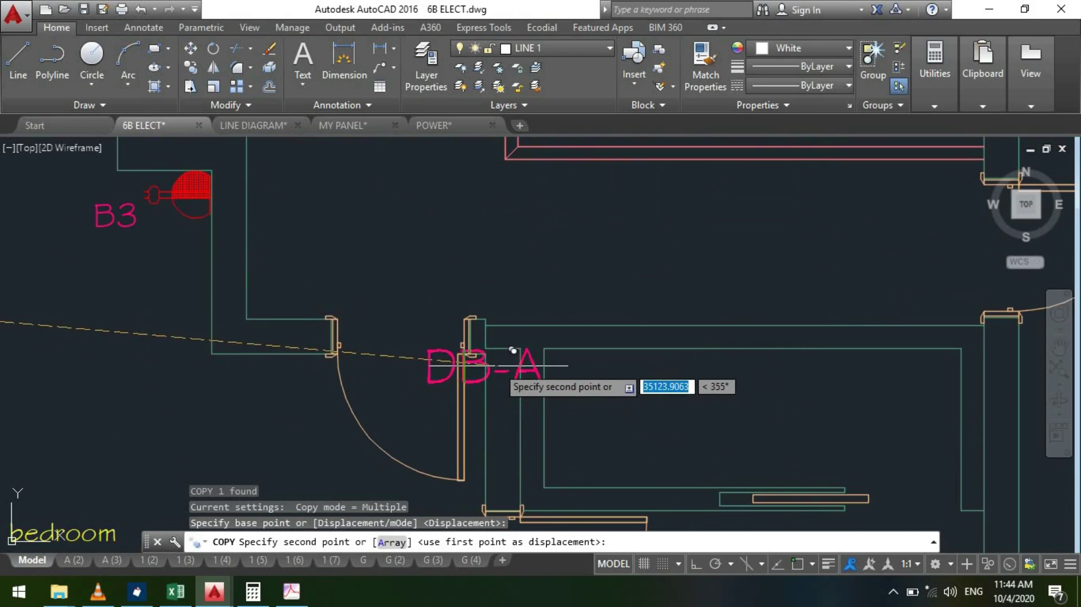
left_click(662, 248)
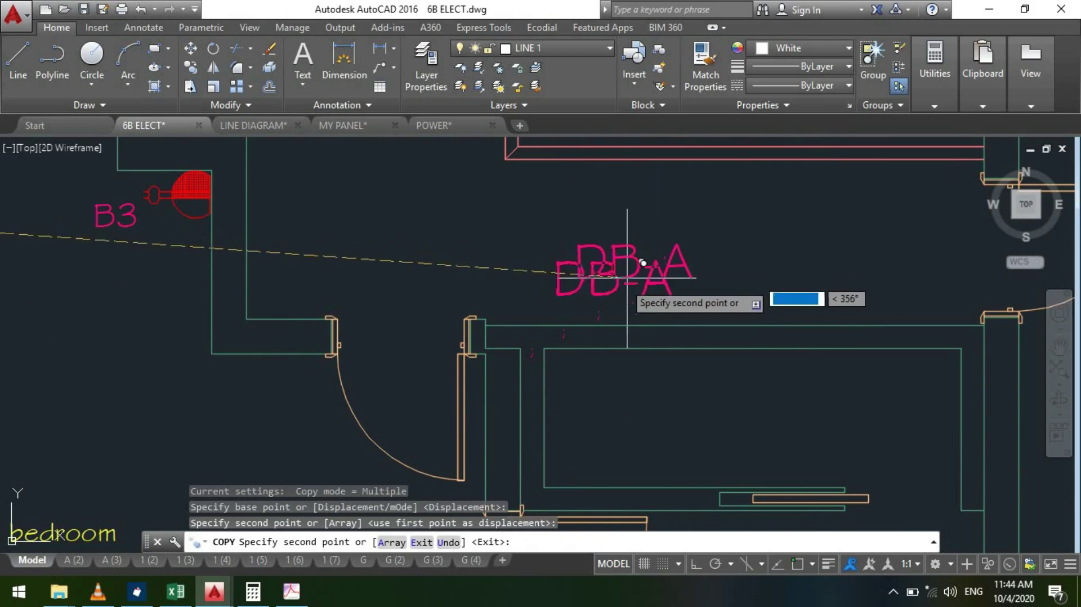
key("Escape")
Step: Copy the ground floor distribution board symbol onto the first floor lobby wall beside the copied label, with its base on the wall line
scroll(458, 285, "down", 4)
scroll(461, 334, "up", 3)
scroll(462, 334, "up", 2)
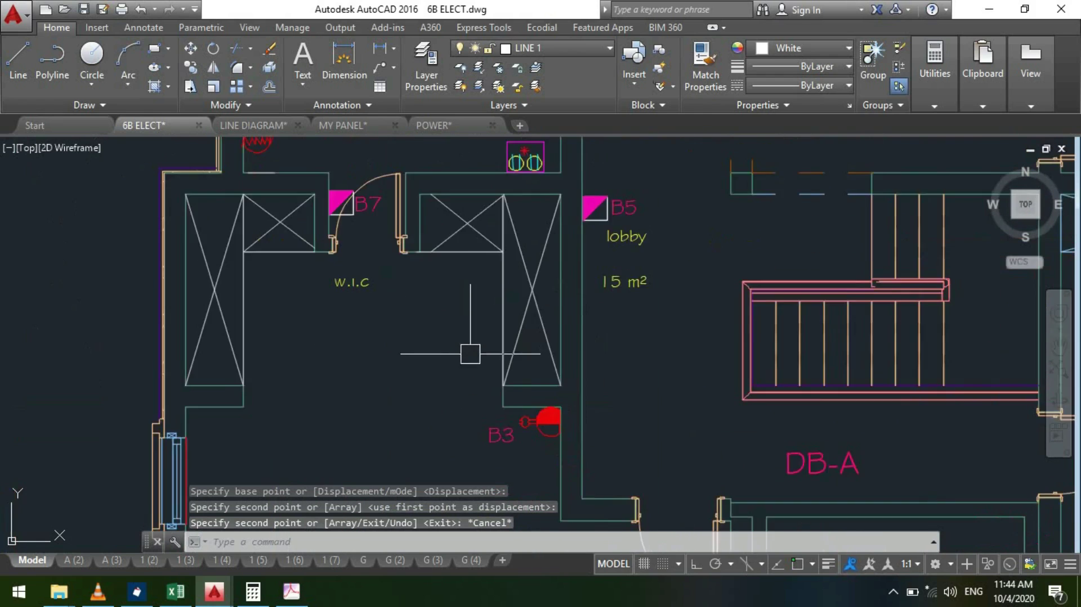
scroll(455, 403, "down", 2)
scroll(421, 266, "down", 5)
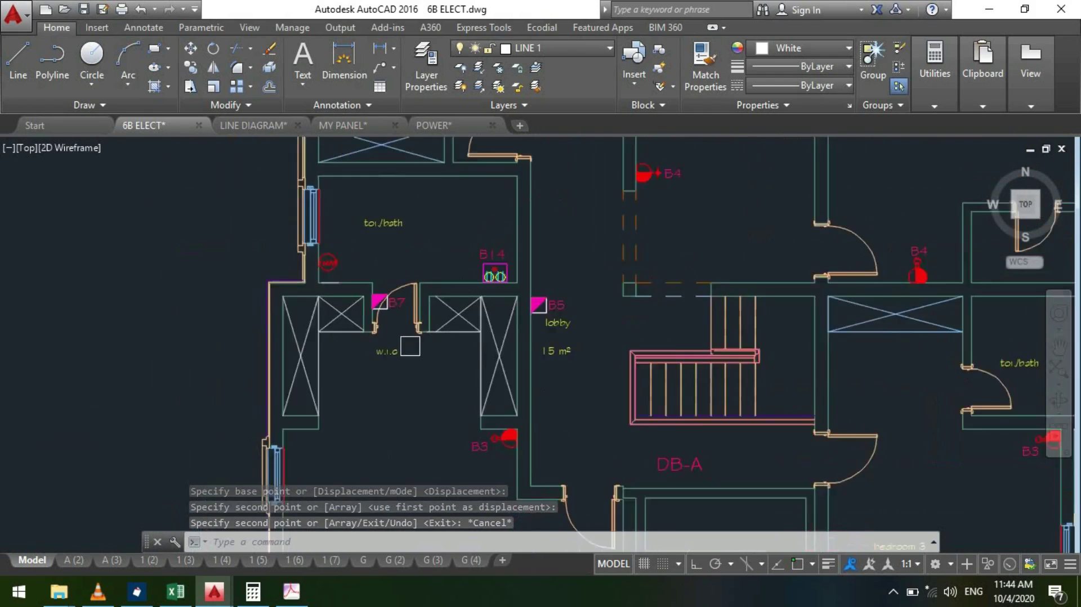
scroll(548, 250, "down", 4)
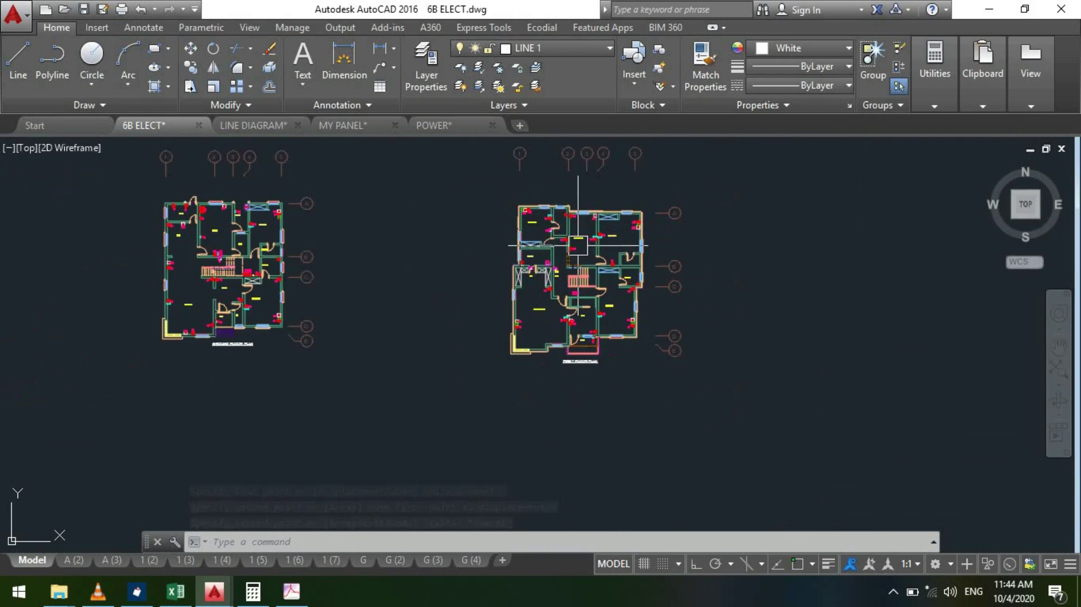
scroll(376, 369, "up", 8)
scroll(447, 434, "up", 2)
left_click(449, 436)
type("CP")
key("Return")
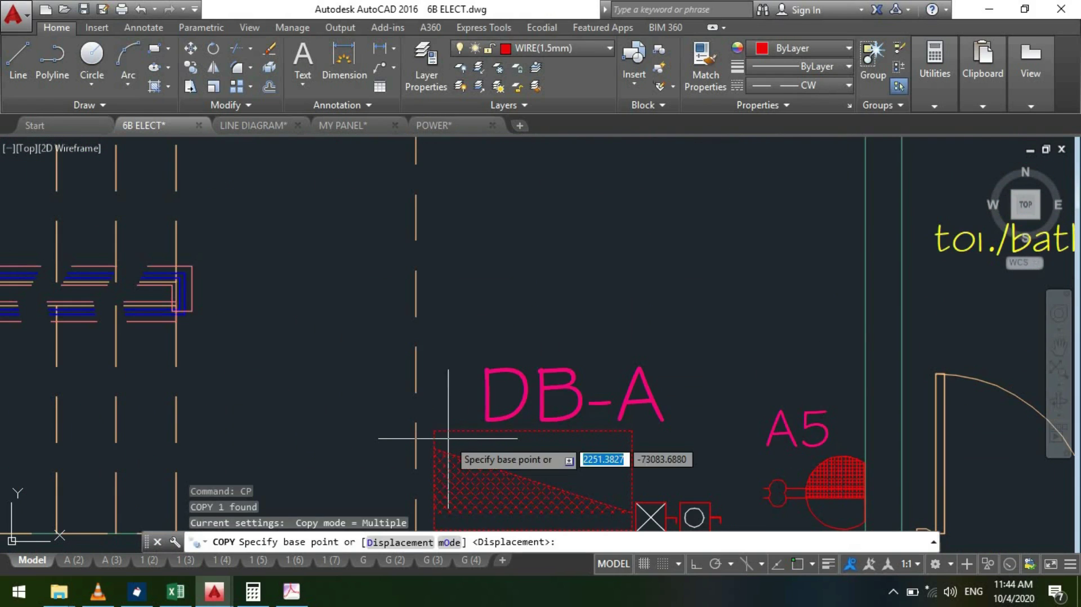
left_click(523, 459)
scroll(306, 385, "down", 4)
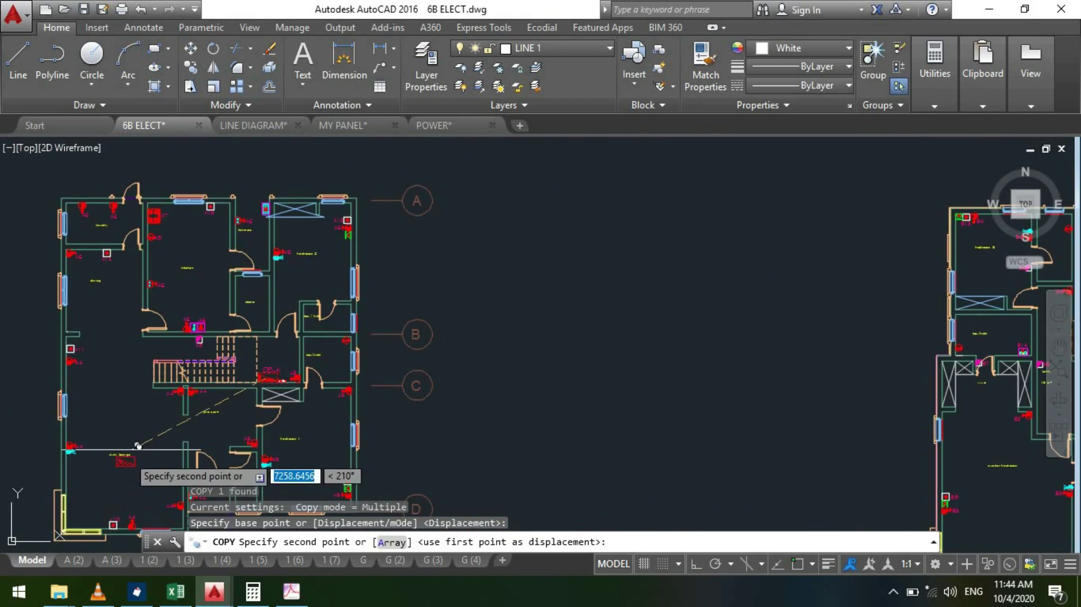
scroll(362, 362, "down", 4)
scroll(591, 447, "up", 6)
scroll(420, 415, "up", 7)
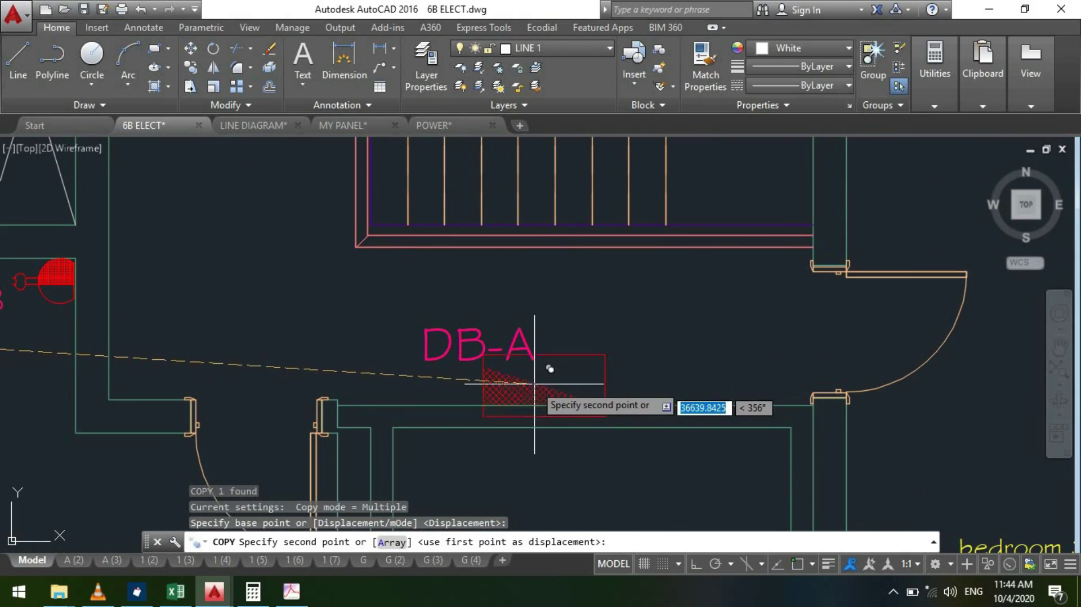
left_click(540, 371)
key("Escape")
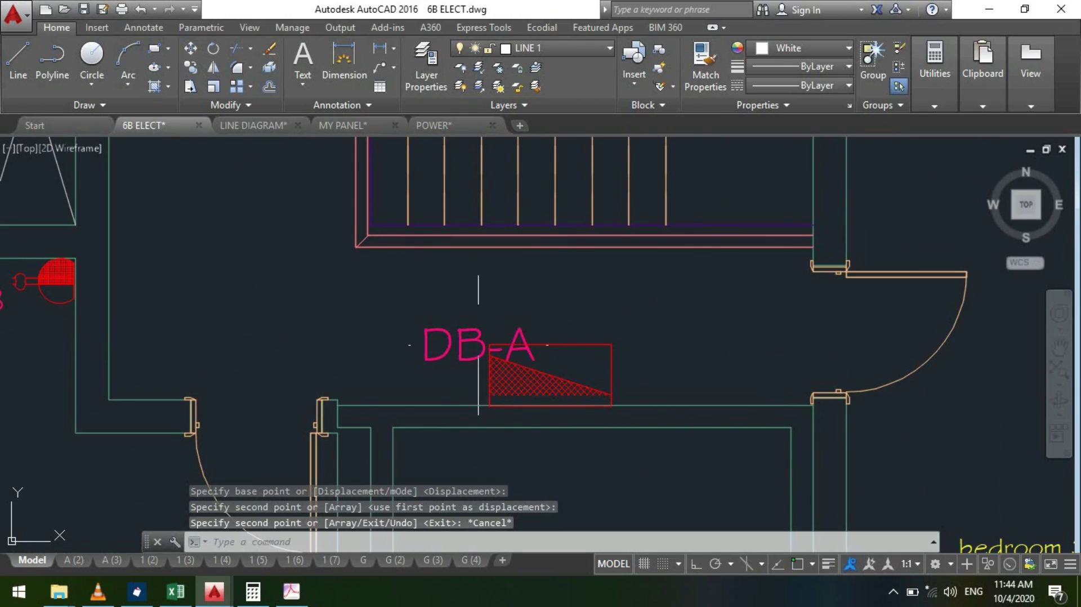
Step: Move the first floor DB-A label so it sits directly above the copied board symbol
left_click(422, 361)
left_click(420, 360)
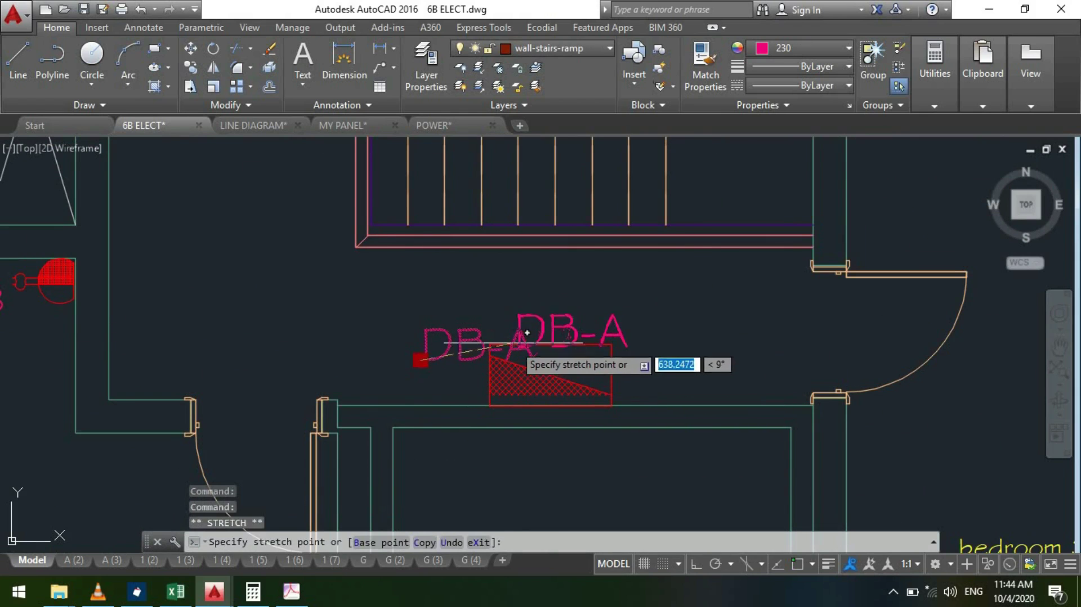
left_click(499, 328)
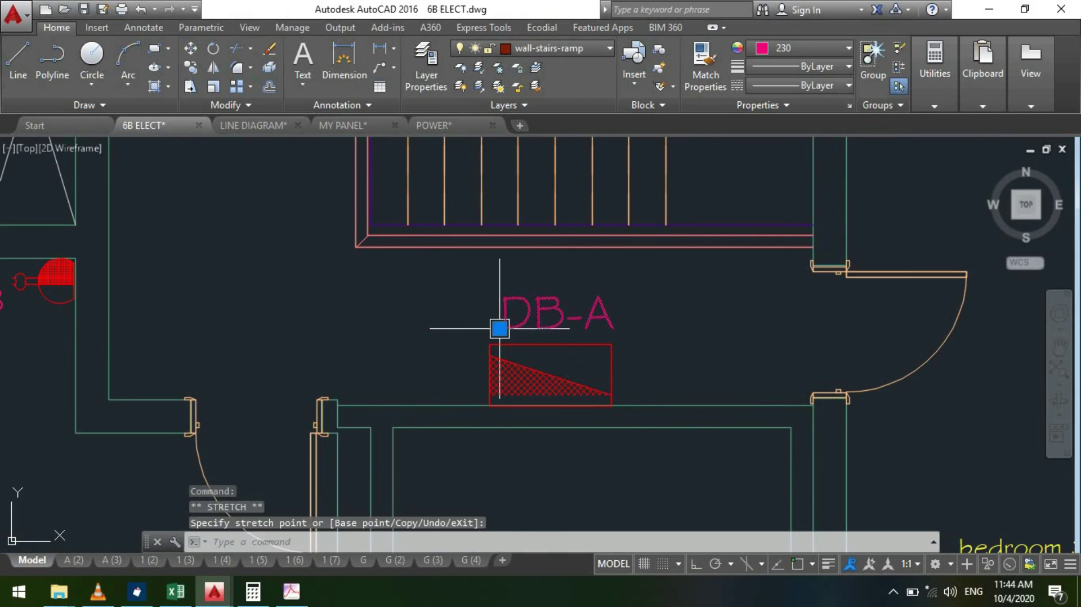
Step: Change the label above the first floor distribution board to DB-B
double_click(580, 316)
type("B")
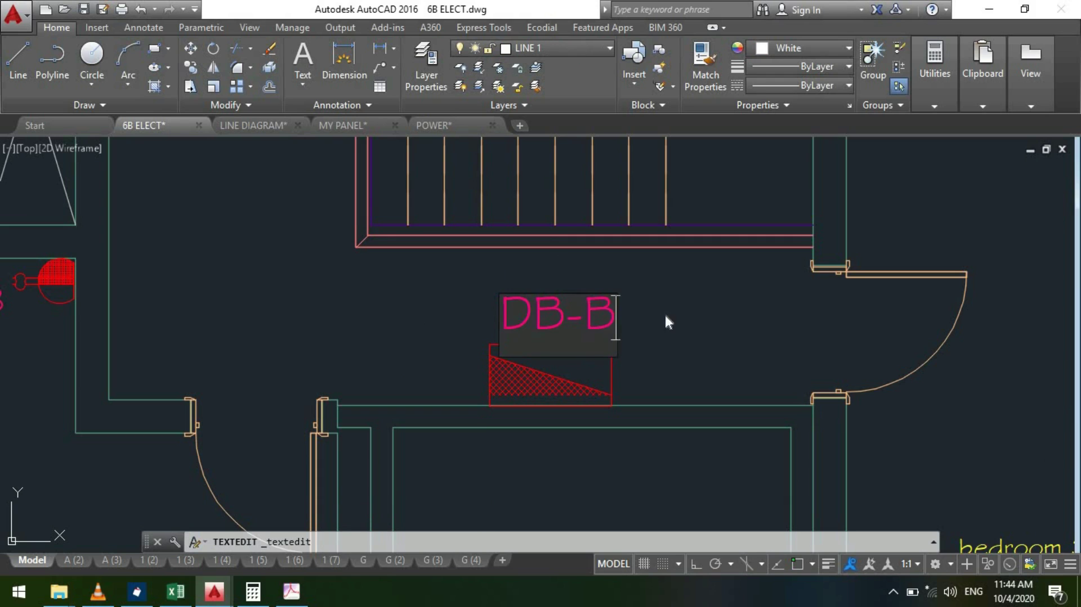
left_click(664, 313)
scroll(581, 378, "down", 1)
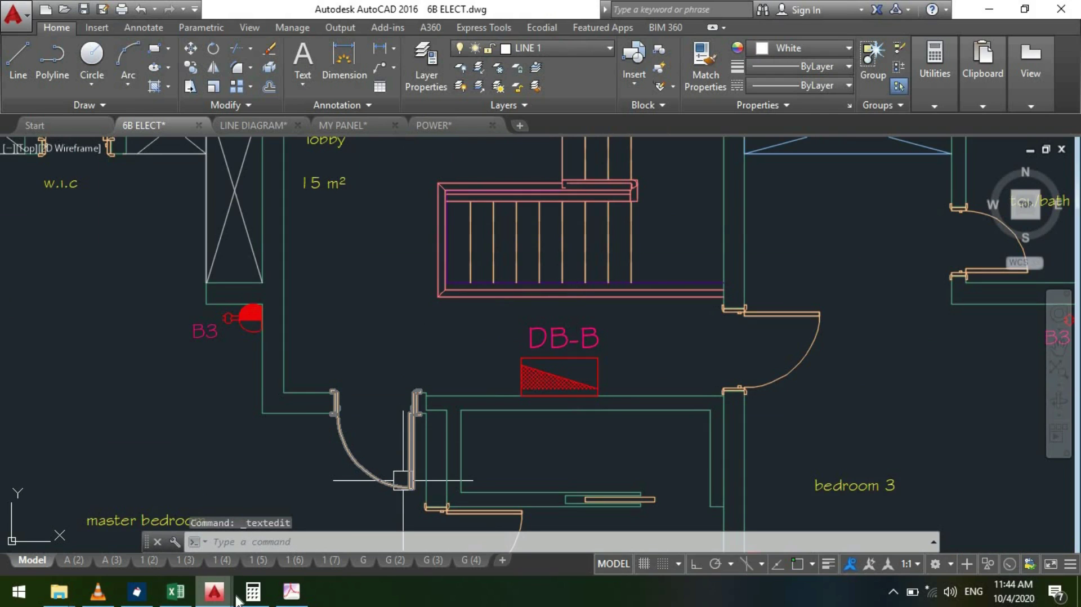
Step: Open the 6B Excel workbook from the 6BED project folder and display the header of the DB-A load schedule on sheet A
left_click(175, 591)
left_click(59, 591)
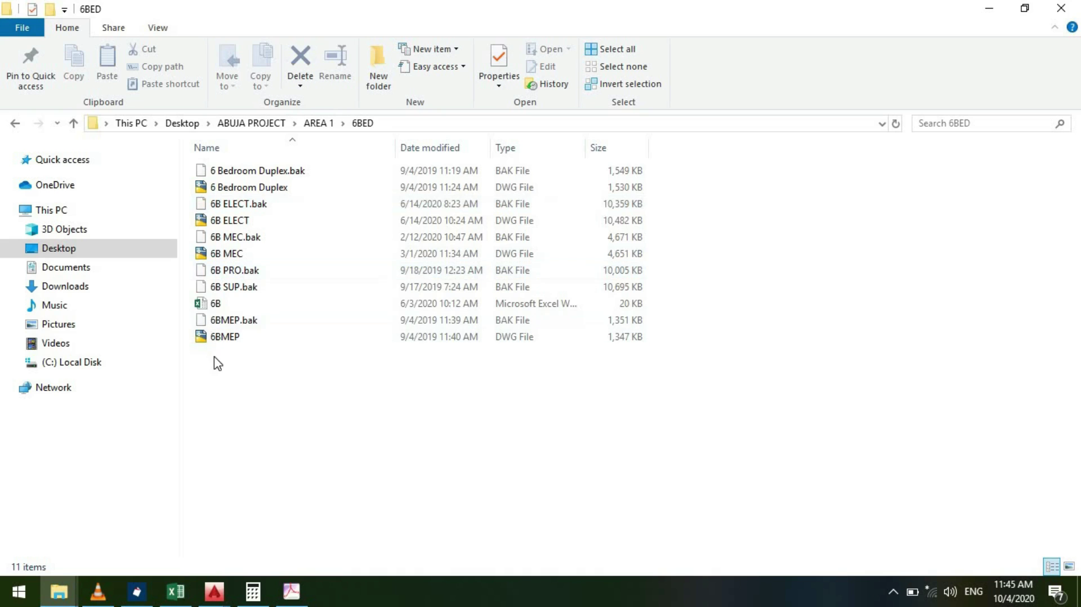
double_click(224, 302)
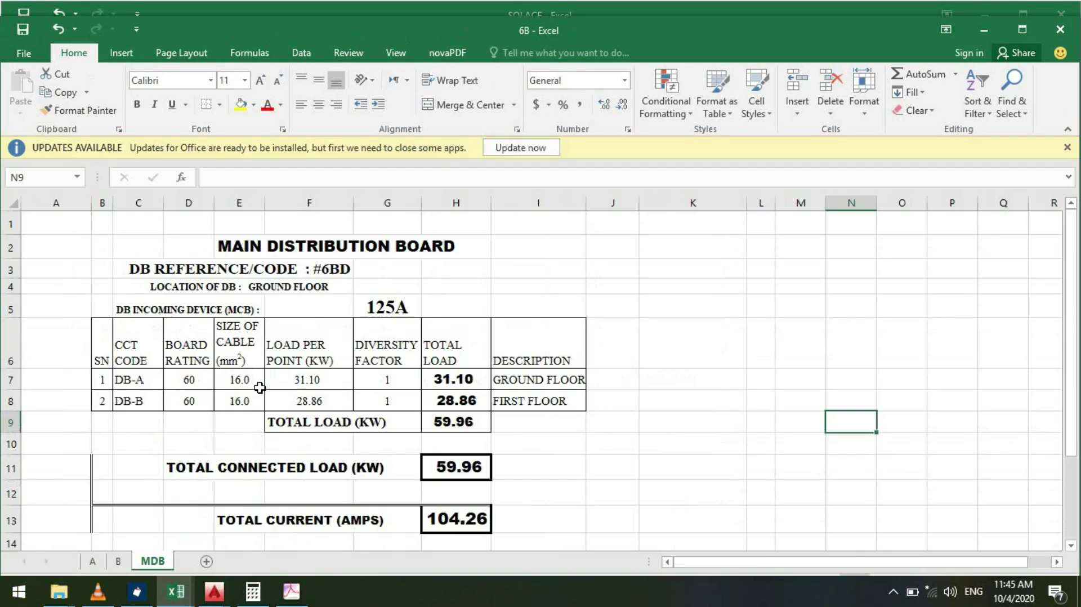
left_click(91, 561)
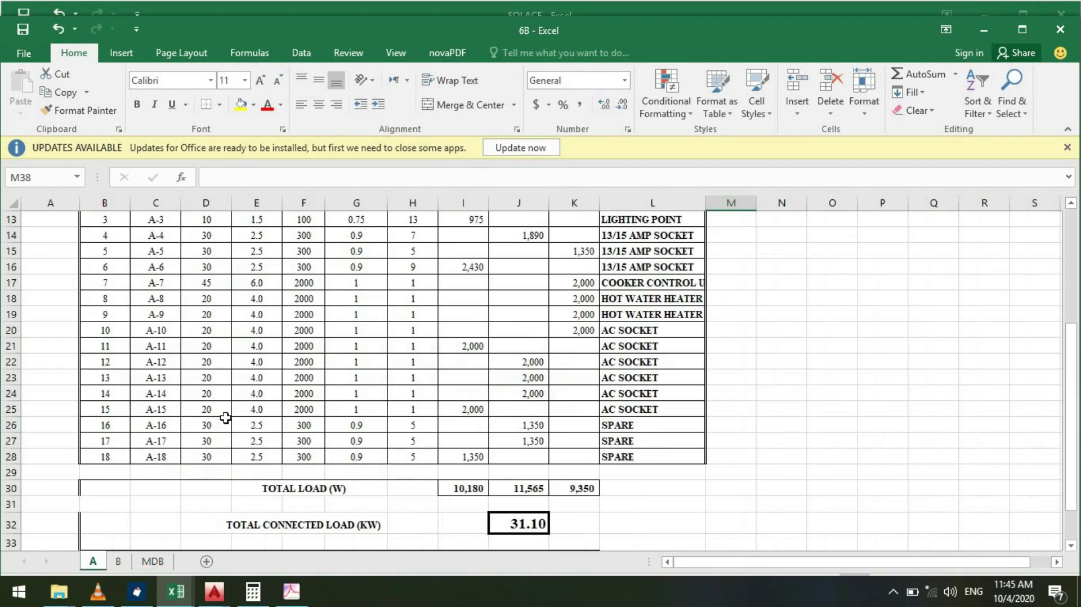
scroll(236, 405, "up", 4)
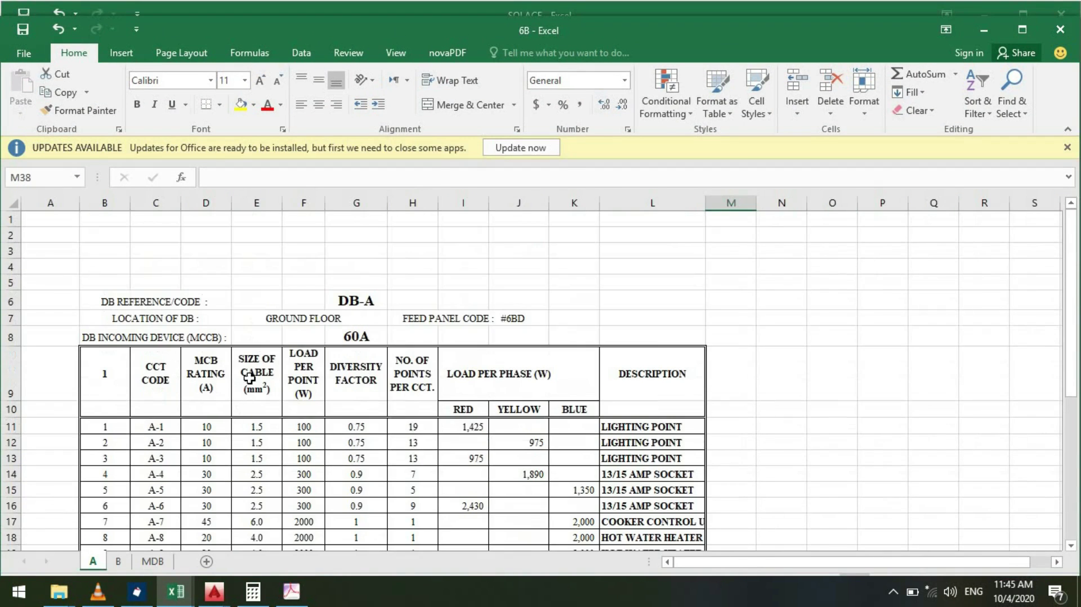
Step: Move the DB-A reference code from G6 to E6, closer to the DB REFERENCE/CODE label
left_click(354, 300)
key("ctrl+c")
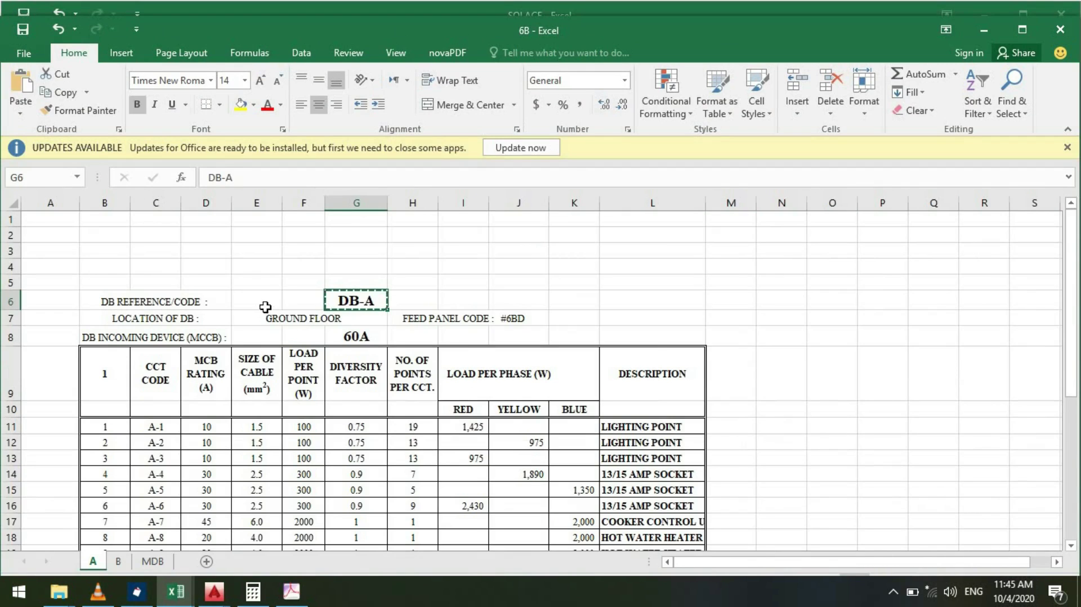
left_click(262, 302)
key("ctrl+v")
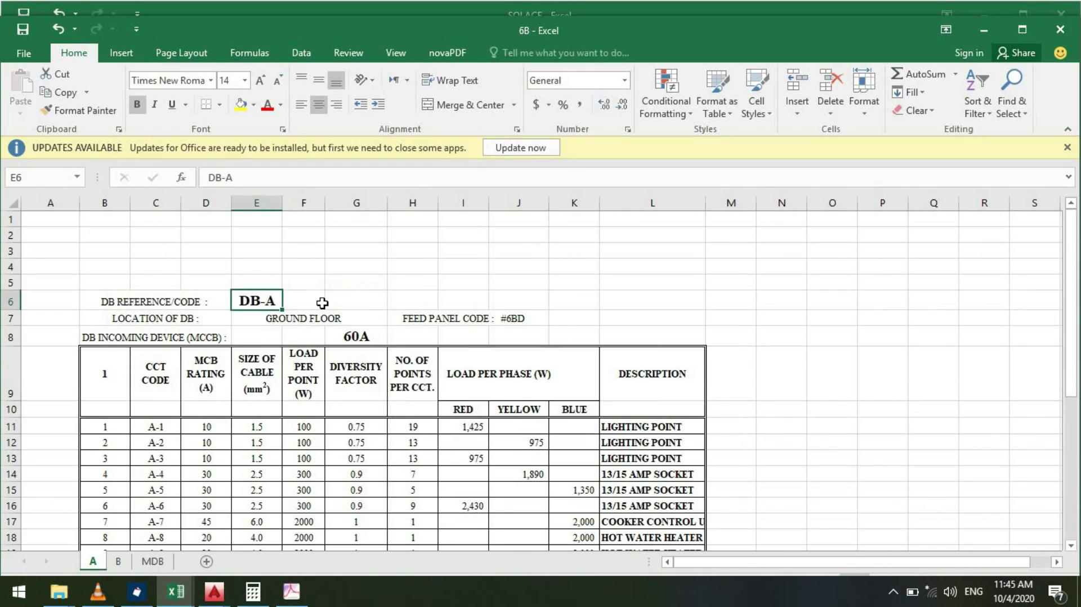
Step: Move the GROUND FLOOR location text from F7 to E7, closer to the LOCATION OF DB label
left_click(288, 318)
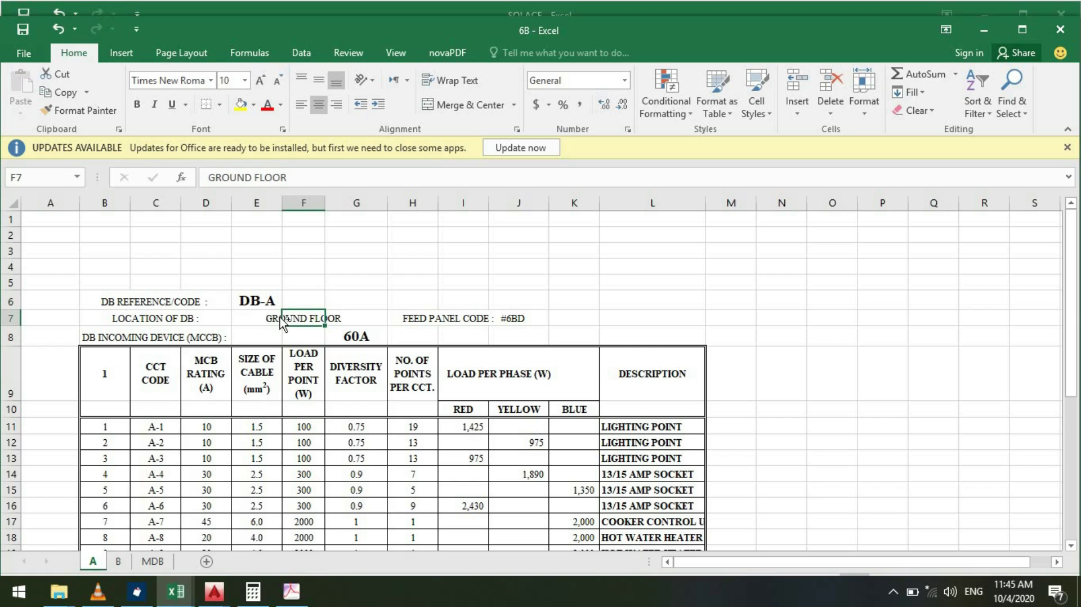
key("ctrl+c")
left_click(253, 317)
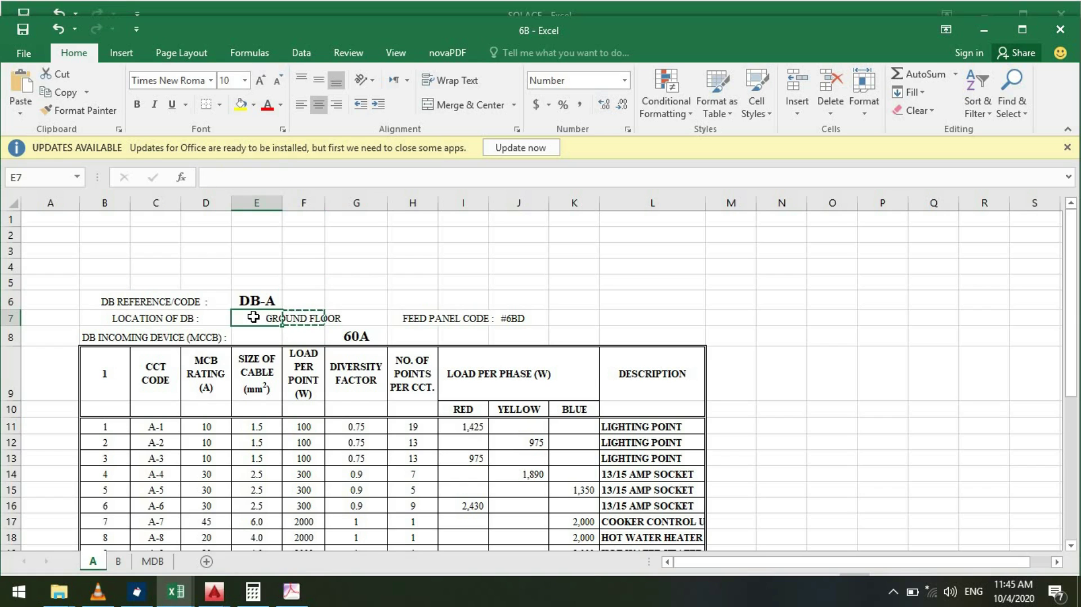
key("ctrl+v")
left_click(343, 284)
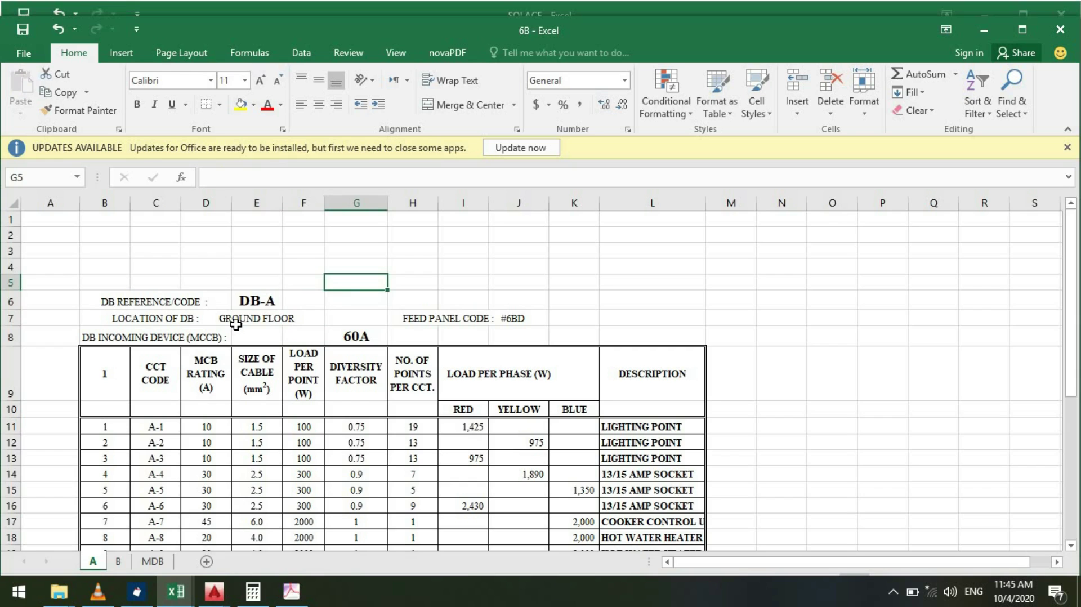
Step: Switch to the SOLACE workbook and move the 63A incoming device rating on sheet db-C from G10 to E10, beside its label
left_click(175, 592)
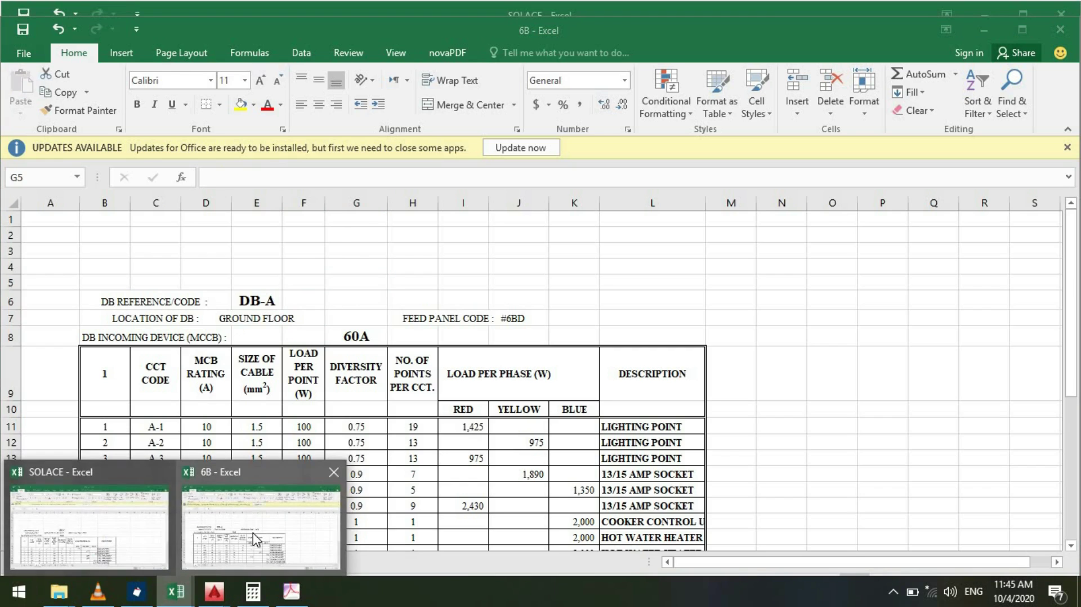
left_click(107, 537)
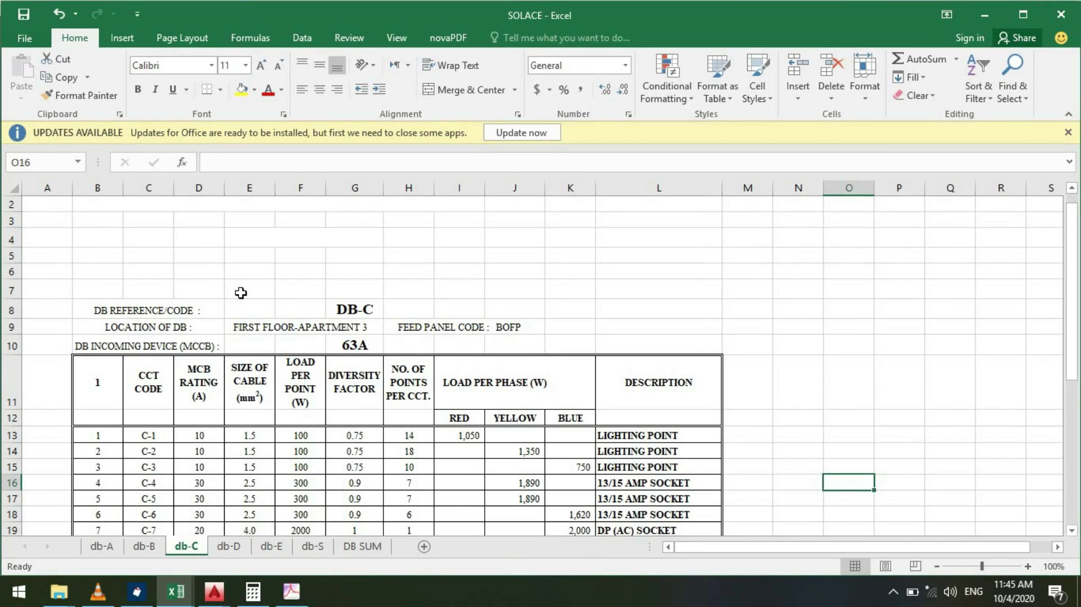
scroll(203, 305, "down", 1)
scroll(226, 300, "up", 1)
scroll(513, 331, "up", 1)
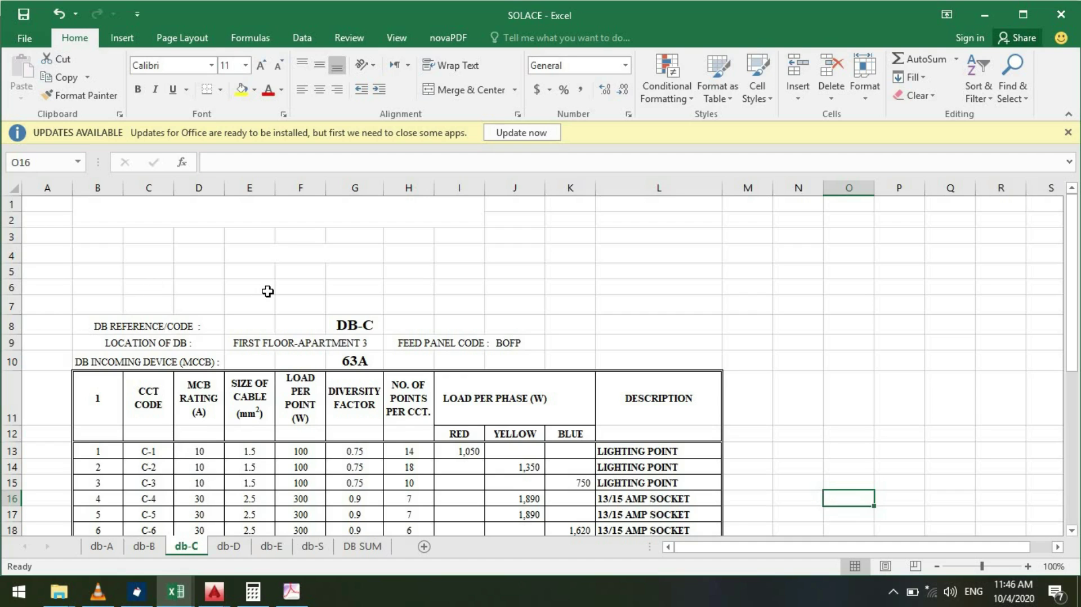
scroll(268, 291, "down", 1)
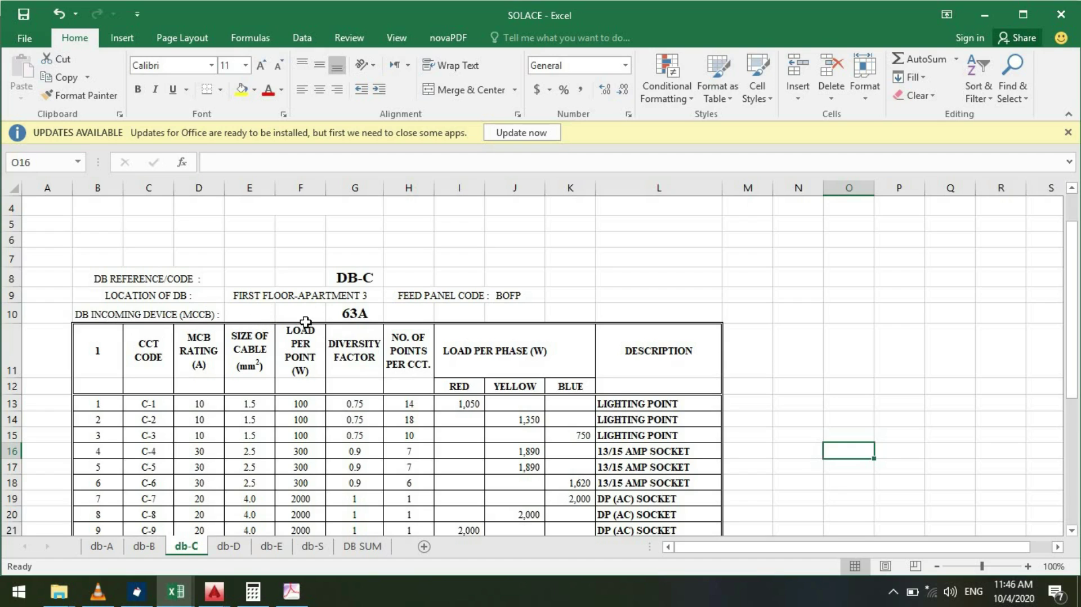
left_click(362, 312)
key("ctrl+c")
left_click(253, 314)
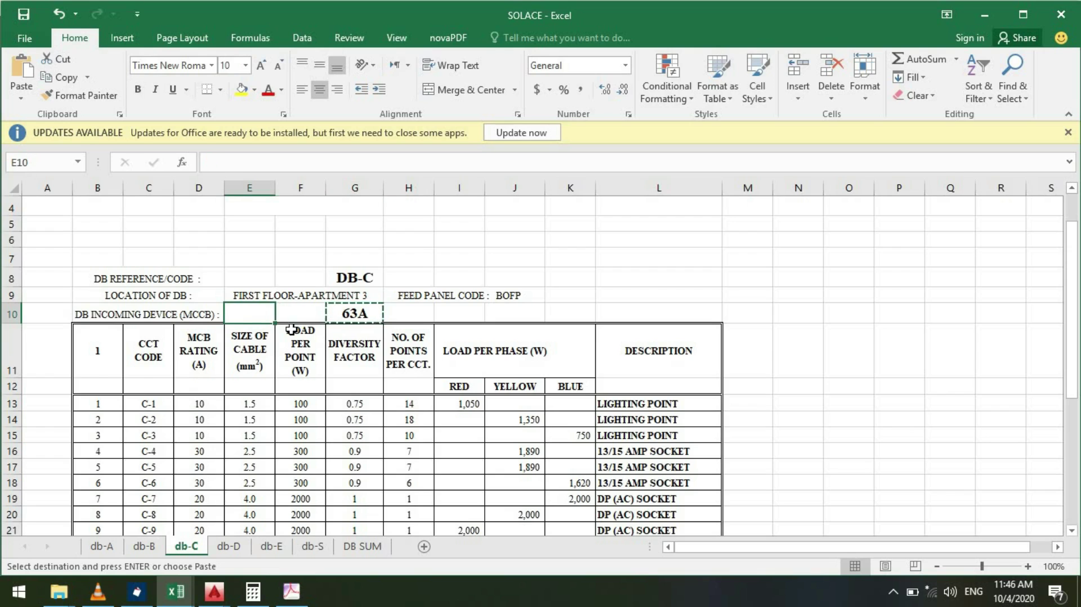
key("Return")
Step: Compare DB-C's incoming device rating with its circuit loads, total connected load and total current at the end of the schedule
scroll(430, 386, "down", 6)
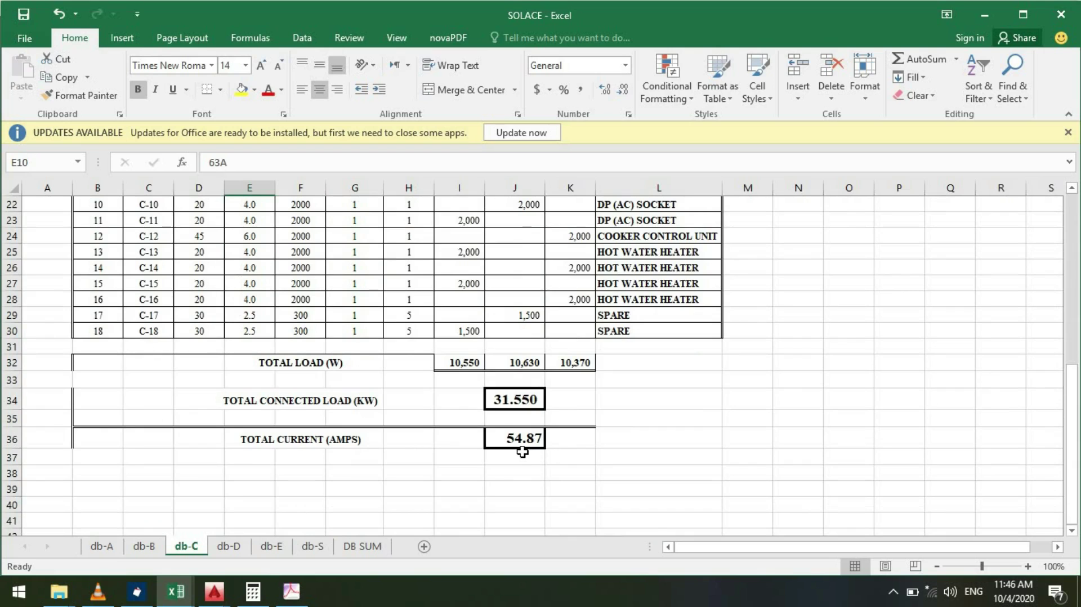
scroll(501, 439, "up", 7)
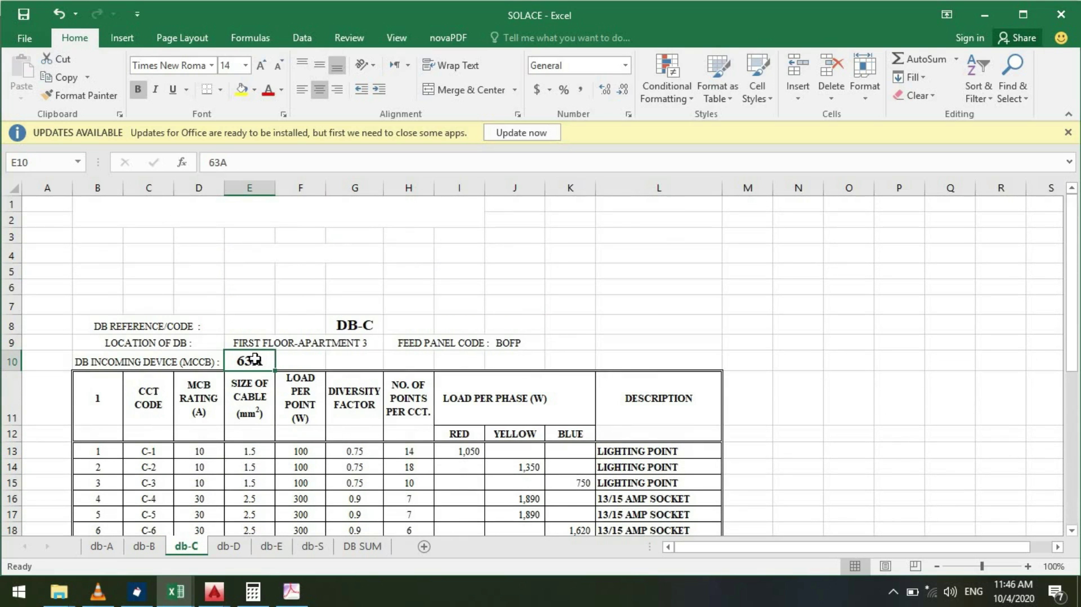
scroll(296, 383, "down", 4)
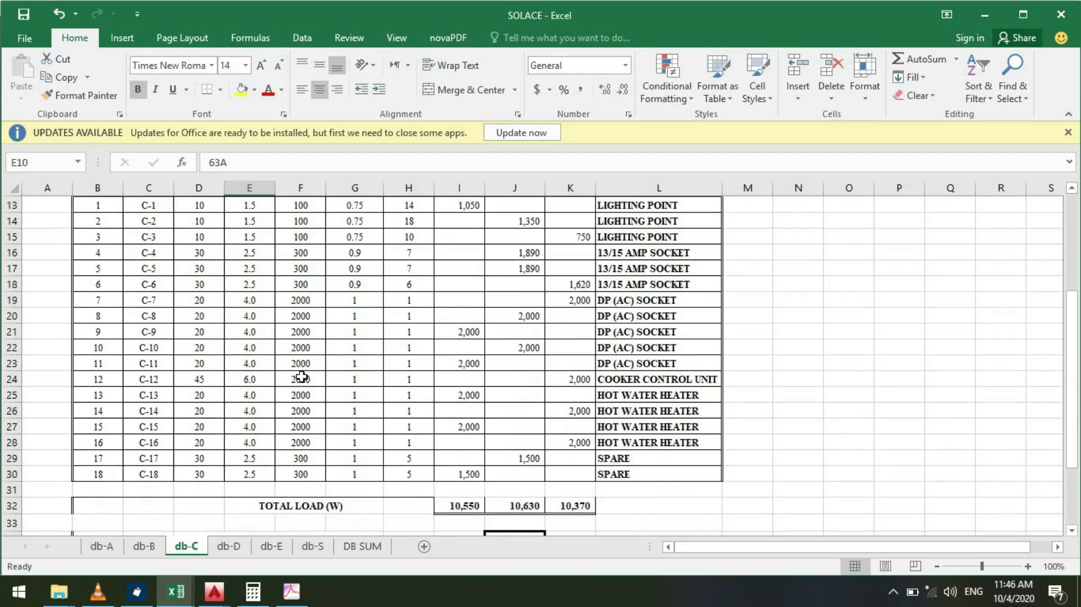
scroll(305, 380, "down", 3)
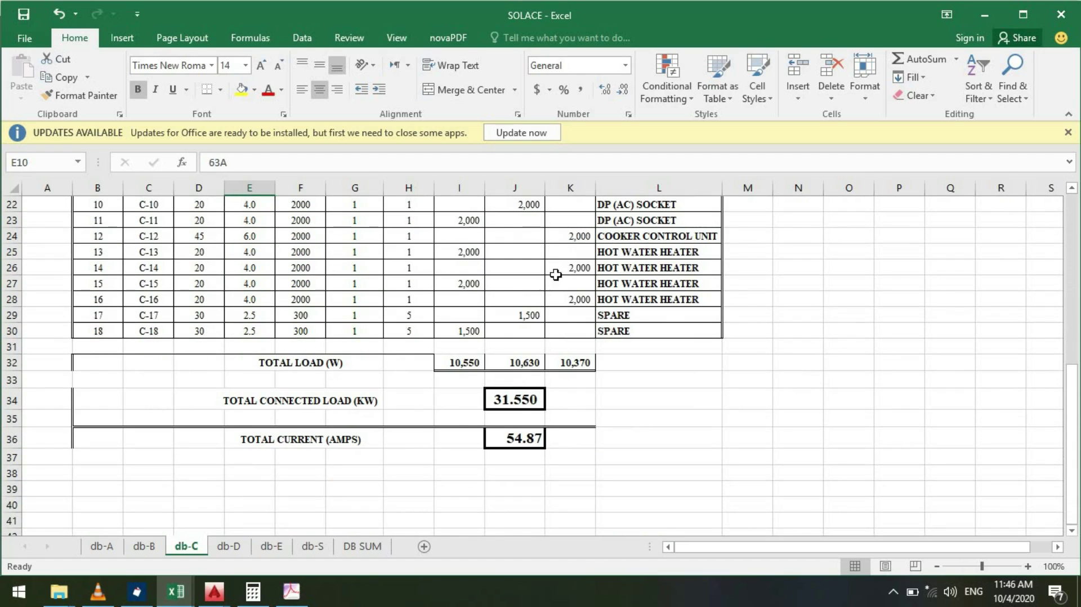
scroll(451, 428, "up", 6)
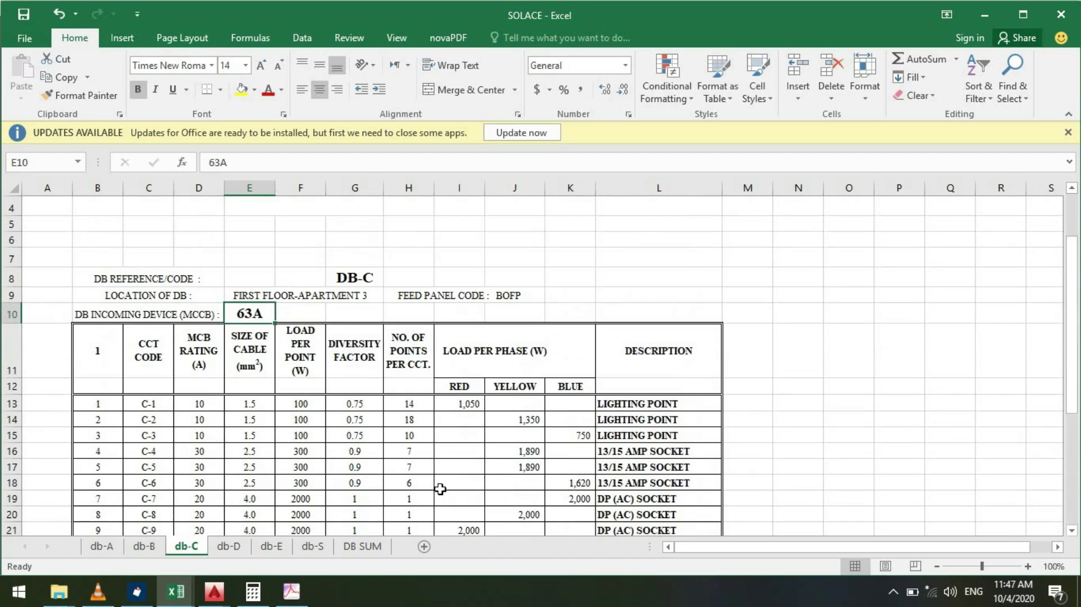
left_click(336, 313)
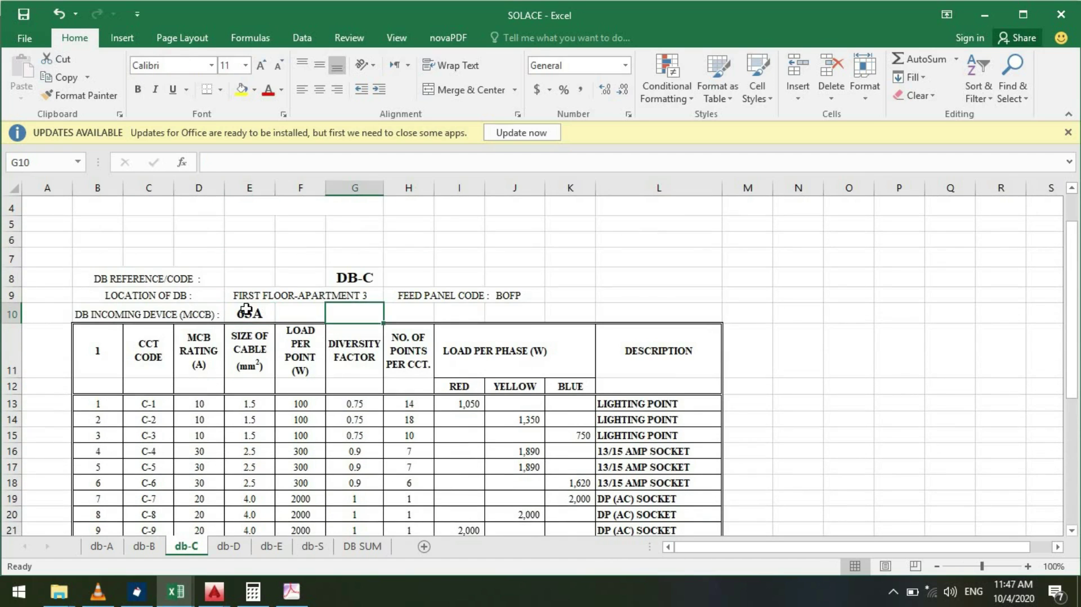
left_click(246, 309)
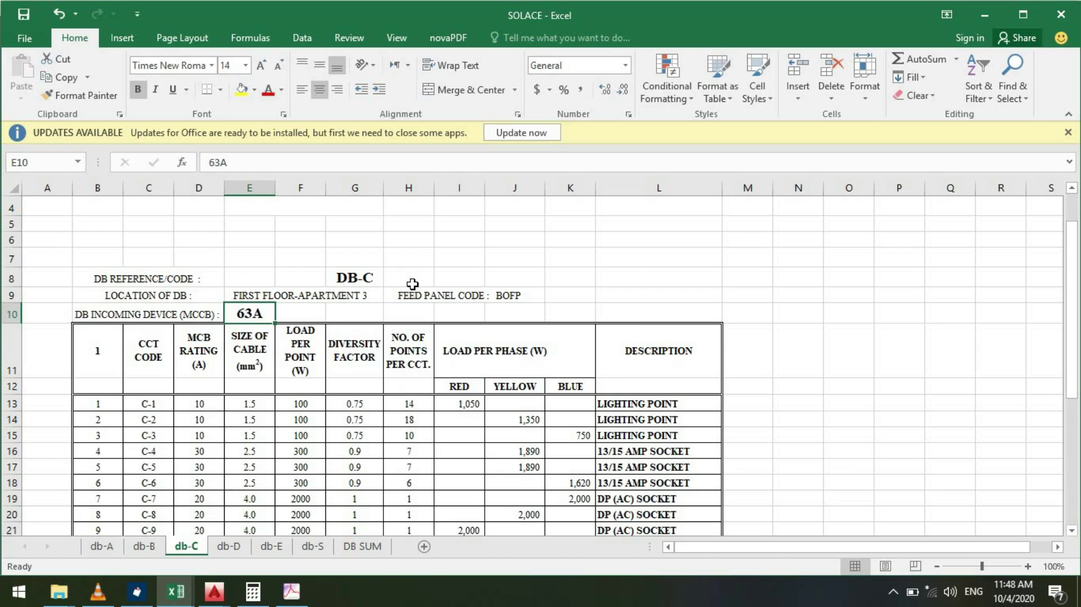
scroll(304, 315, "down", 5)
scroll(310, 474, "up", 5)
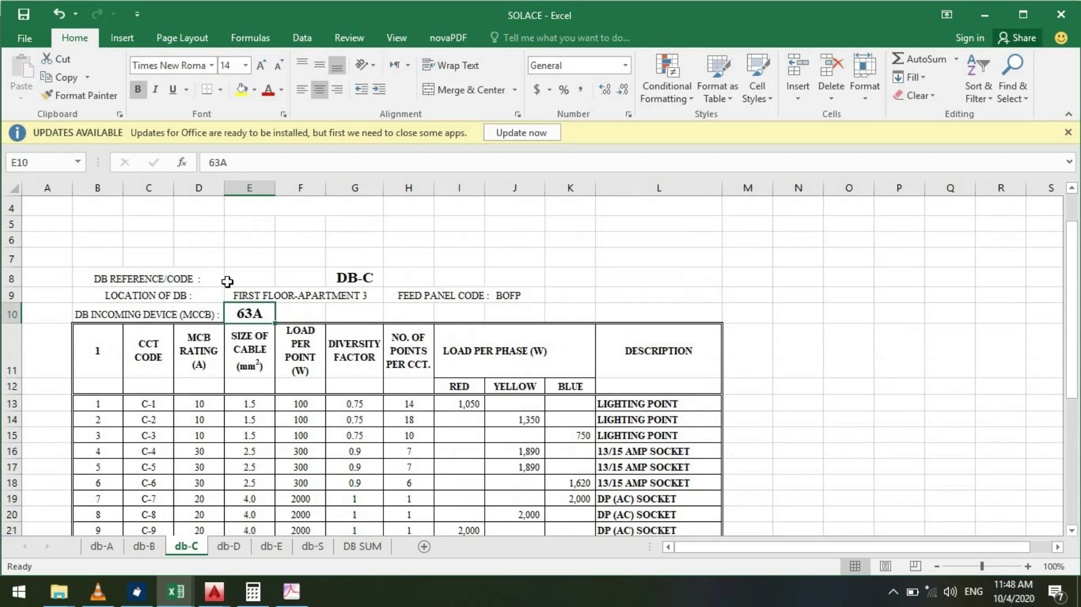